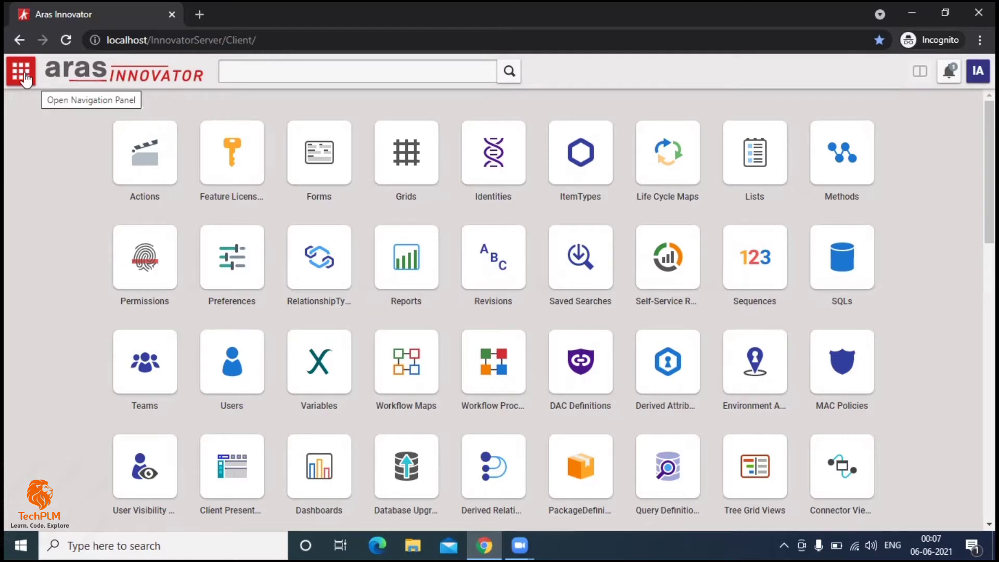
- View the main content categories in the navigation panel and hide the panel again
{"action": "left_click", "coordinate": [21, 72]}
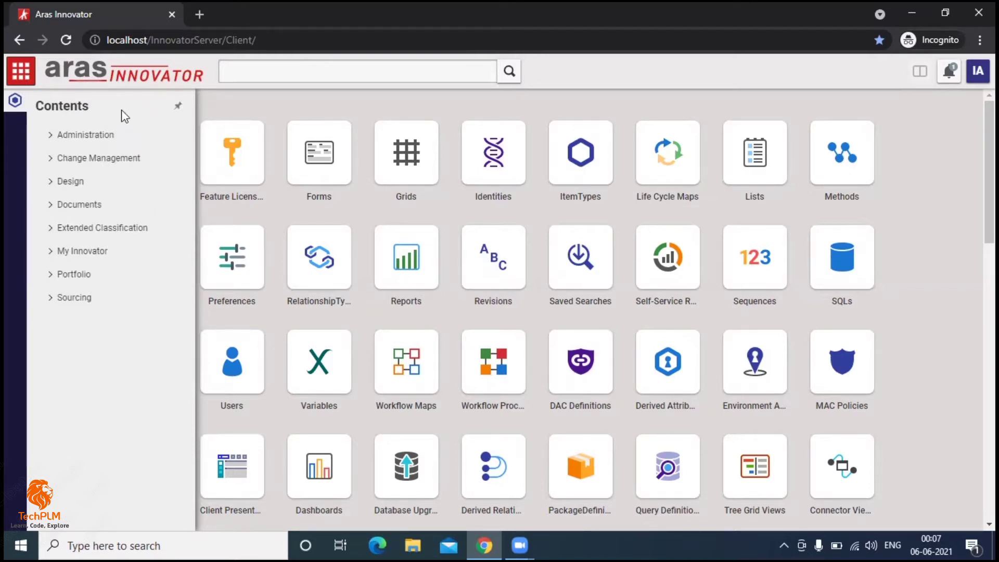
{"action": "left_click", "coordinate": [22, 73]}
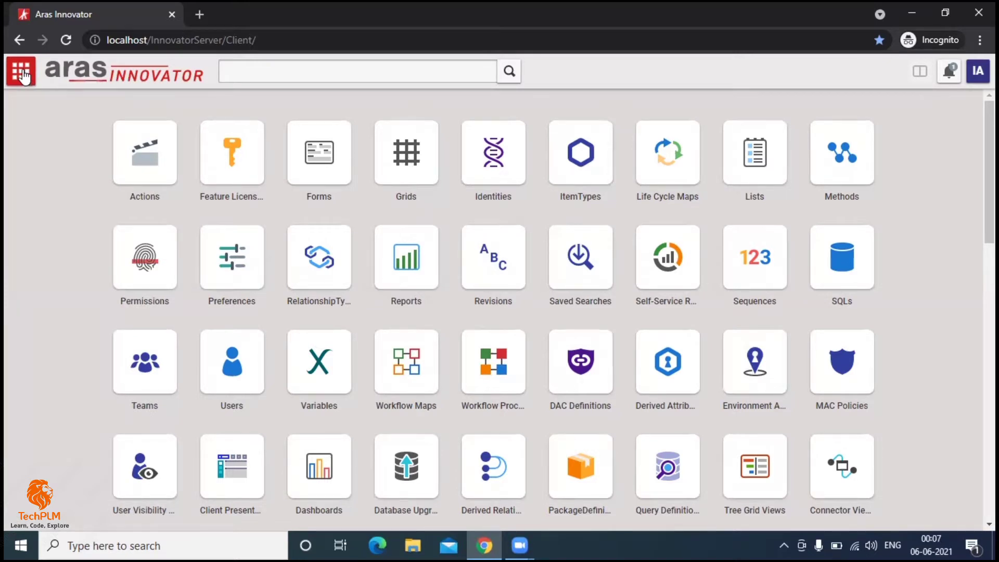
{"action": "left_click", "coordinate": [22, 73]}
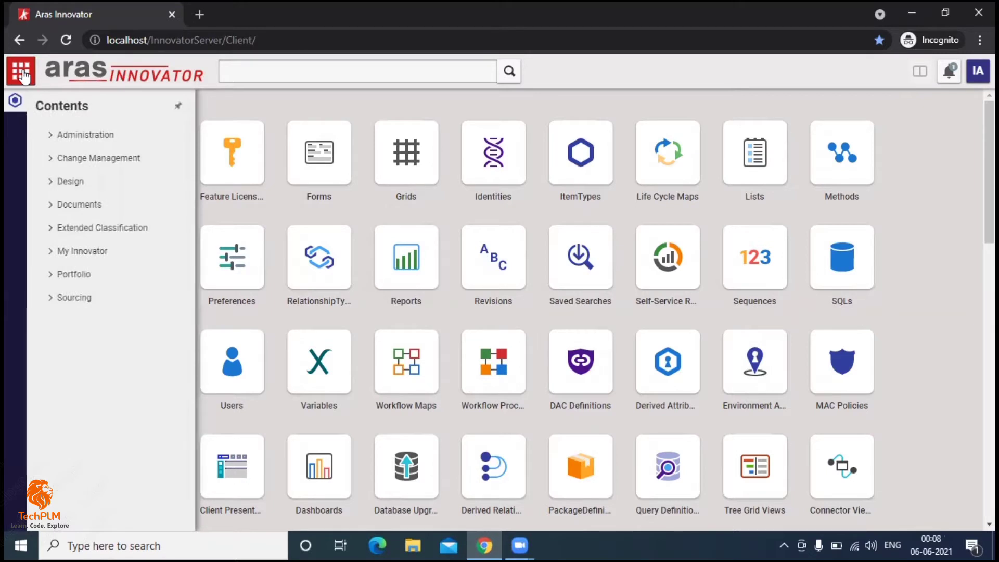
{"action": "left_click", "coordinate": [22, 73]}
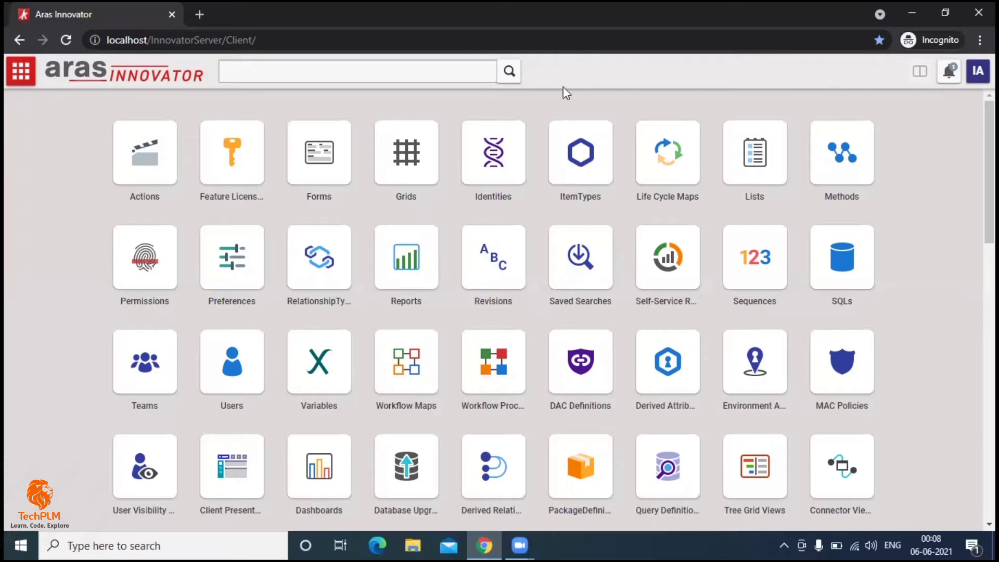
- Check the pending notification messages and dismiss their list
{"action": "left_click", "coordinate": [948, 78]}
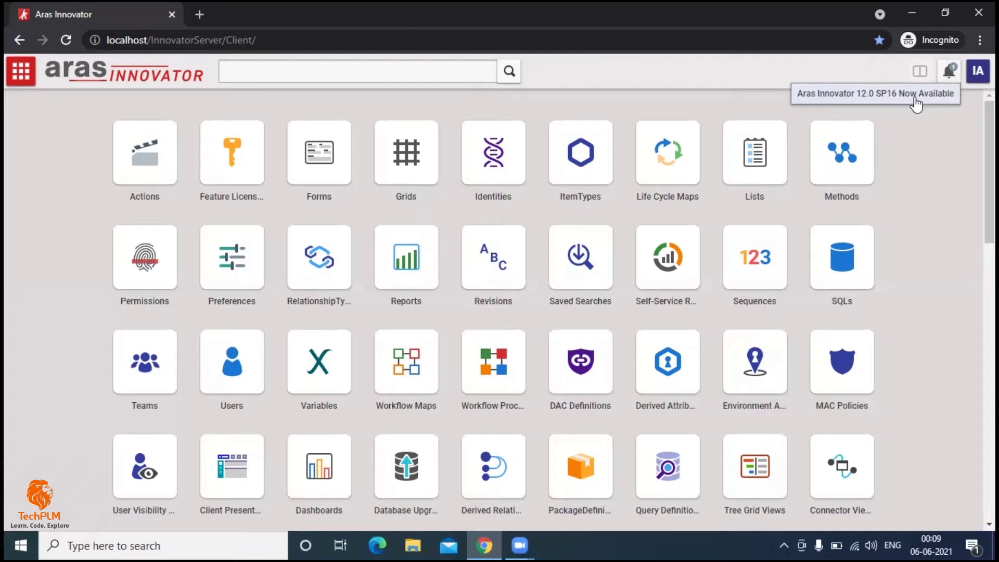
{"action": "left_click", "coordinate": [953, 74]}
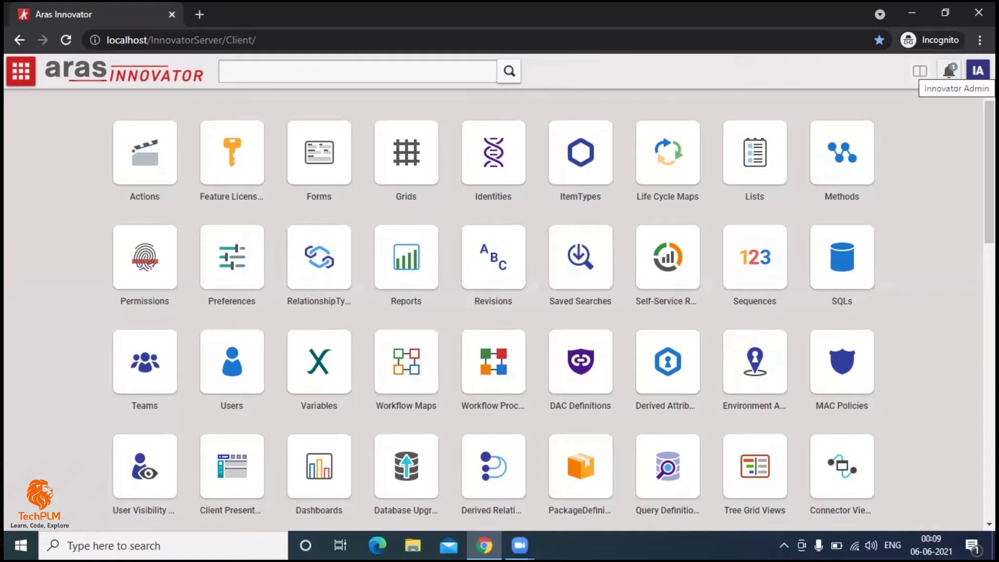
- Show the About information for Aras Innovator, visit the Aras.com website from it, and return to the application
{"action": "left_click", "coordinate": [978, 70]}
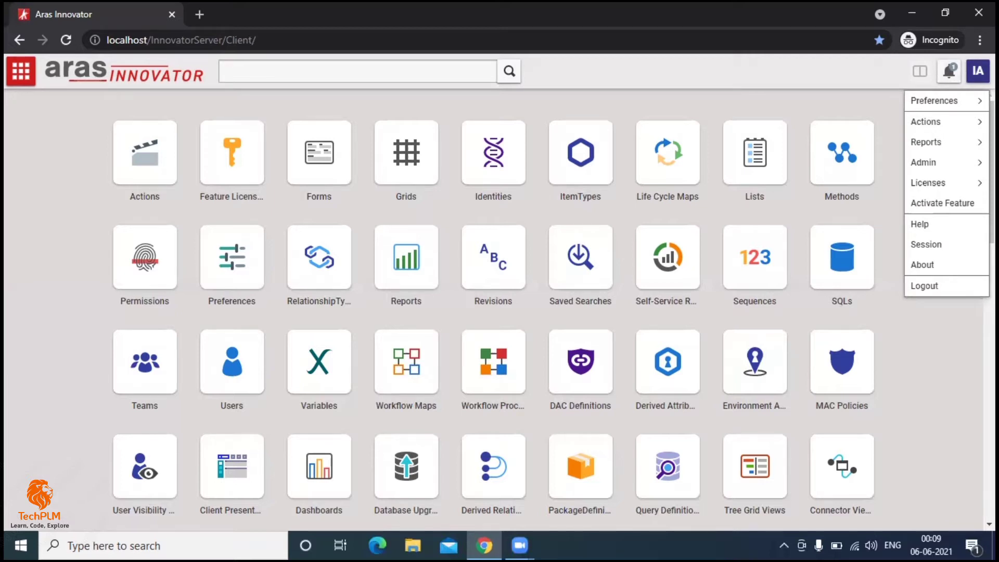
{"action": "mouse_move", "coordinate": [956, 153]}
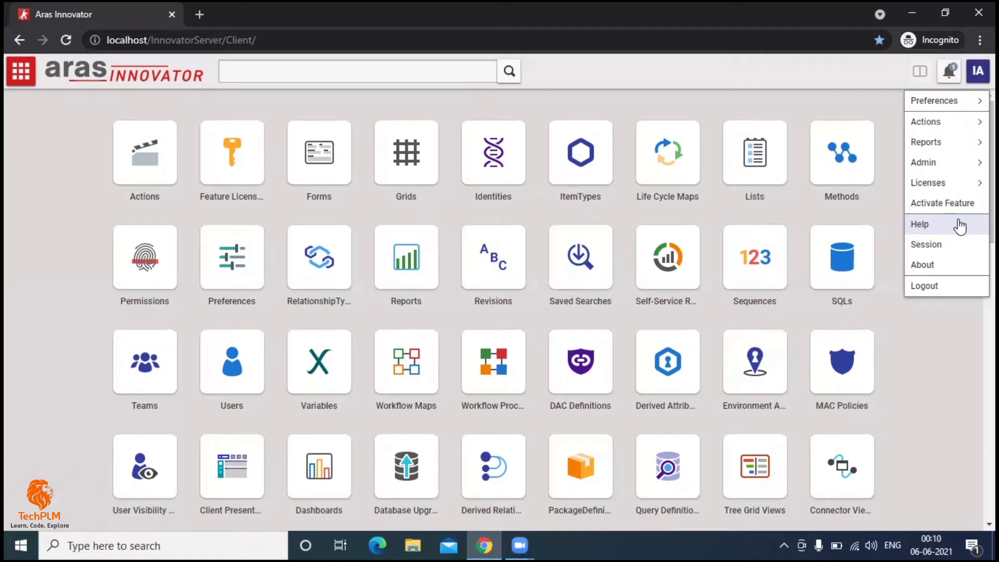
{"action": "left_click", "coordinate": [934, 265]}
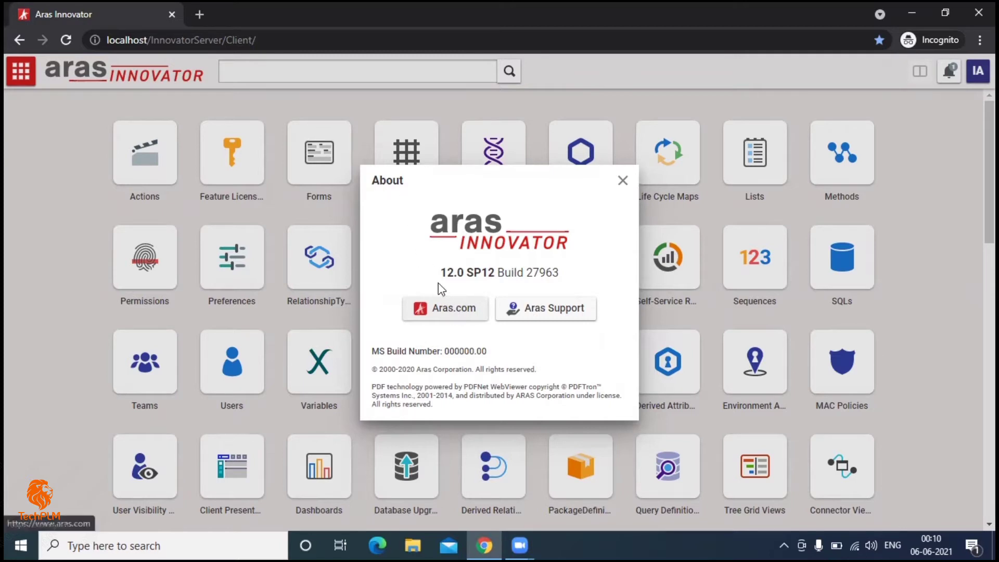
{"action": "left_click", "coordinate": [454, 311]}
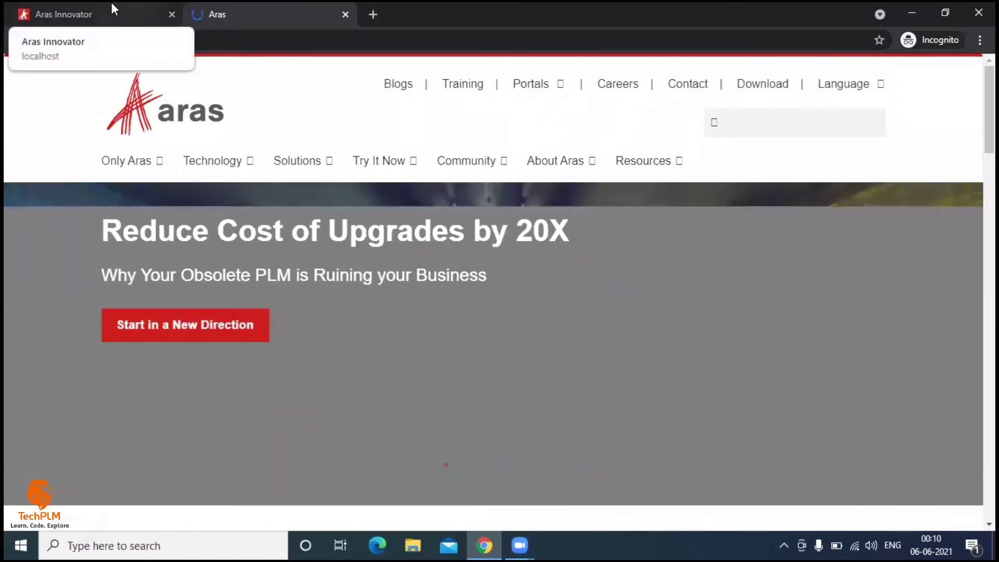
{"action": "left_click", "coordinate": [112, 4]}
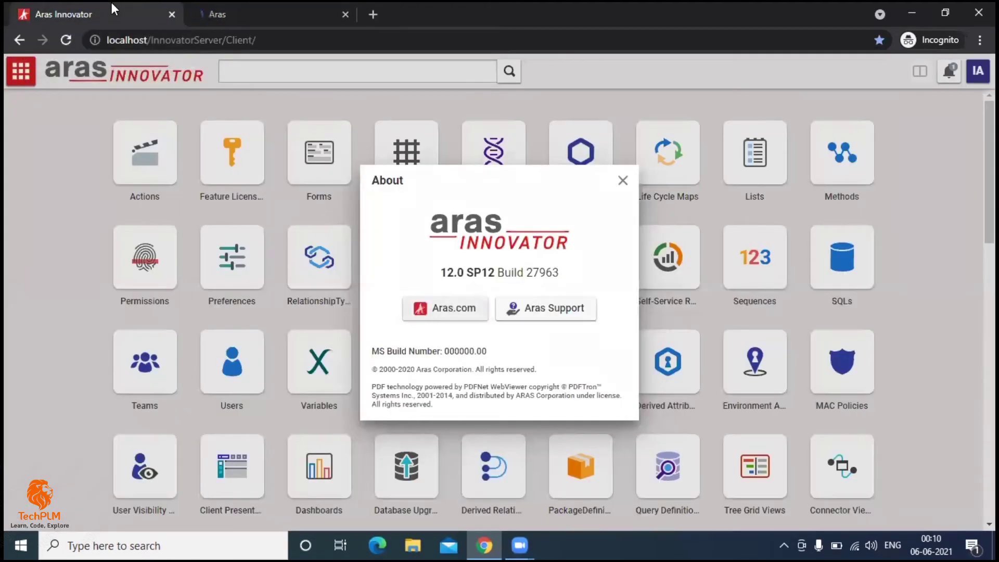
- Review the Aras Support downloads page linked from the About information, and close the About dialog back in the application
{"action": "left_click", "coordinate": [527, 312]}
{"action": "left_click", "coordinate": [526, 312]}
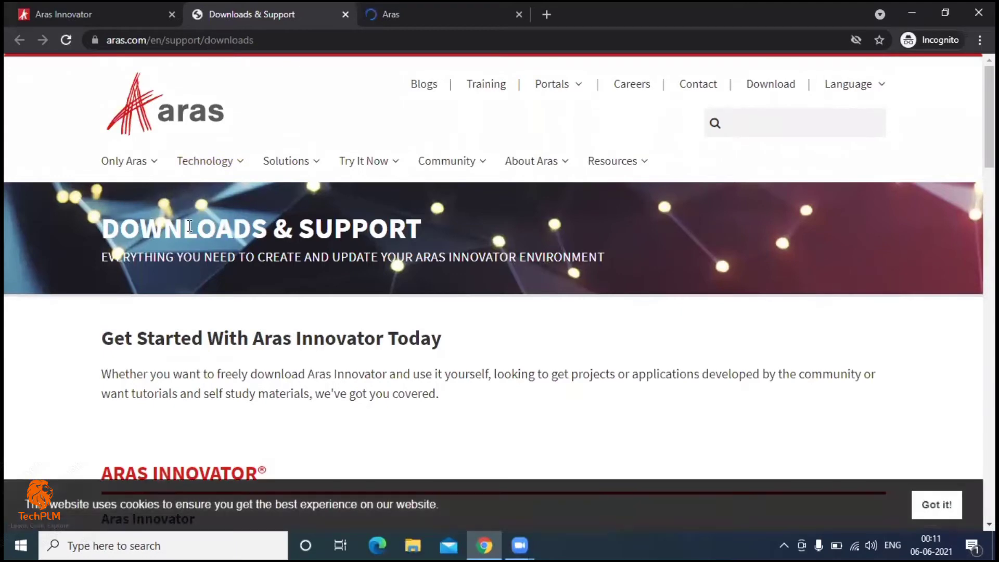
{"action": "scroll", "coordinate": [162, 256], "scroll_direction": "down", "scroll_amount": 2}
{"action": "left_click", "coordinate": [112, 17]}
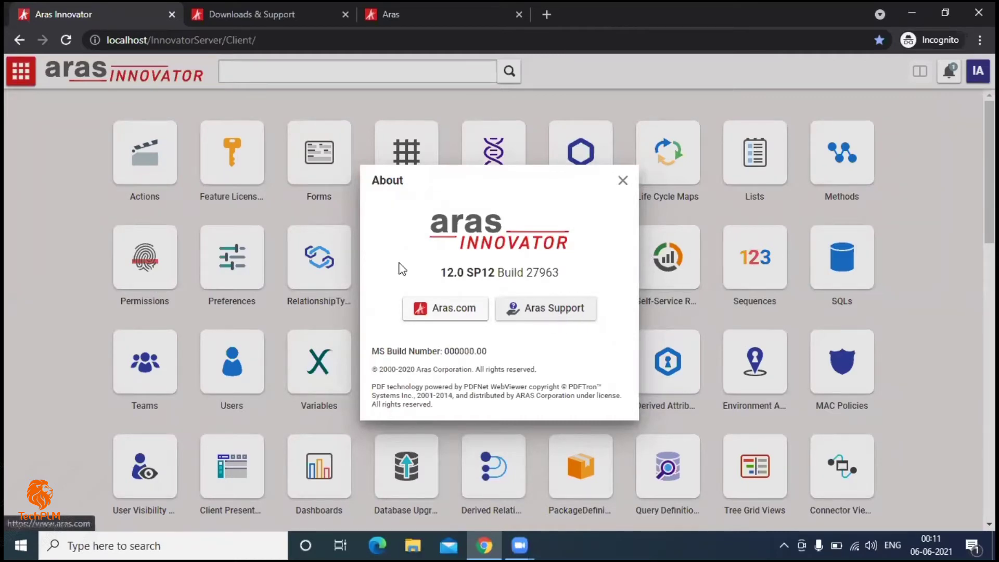
{"action": "left_click", "coordinate": [262, 14]}
{"action": "scroll", "coordinate": [369, 308], "scroll_direction": "down", "scroll_amount": 5}
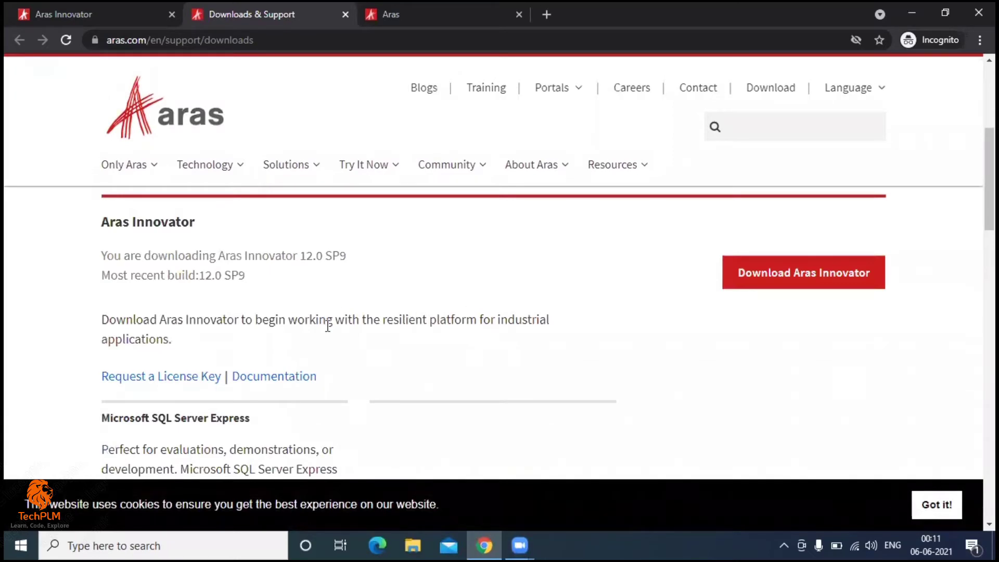
{"action": "scroll", "coordinate": [344, 334], "scroll_direction": "down", "scroll_amount": 4}
{"action": "scroll", "coordinate": [401, 339], "scroll_direction": "down", "scroll_amount": 5}
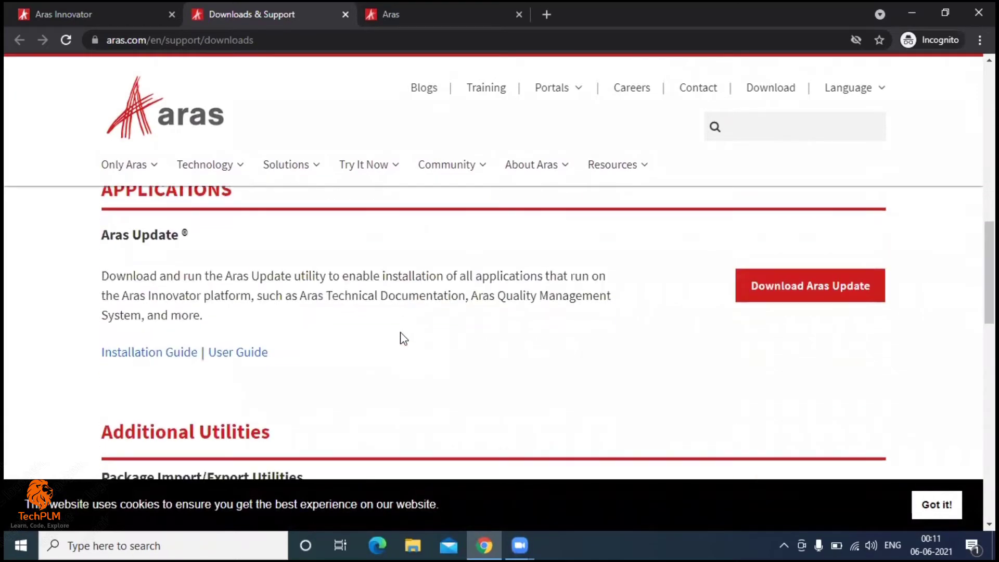
{"action": "scroll", "coordinate": [402, 338], "scroll_direction": "down", "scroll_amount": 5}
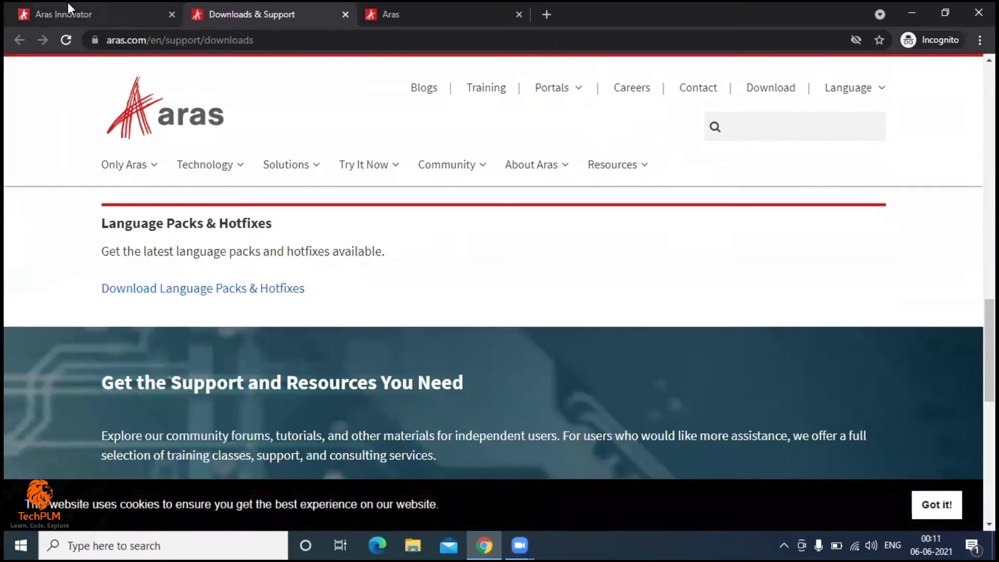
{"action": "left_click", "coordinate": [67, 2]}
{"action": "left_click", "coordinate": [622, 180]}
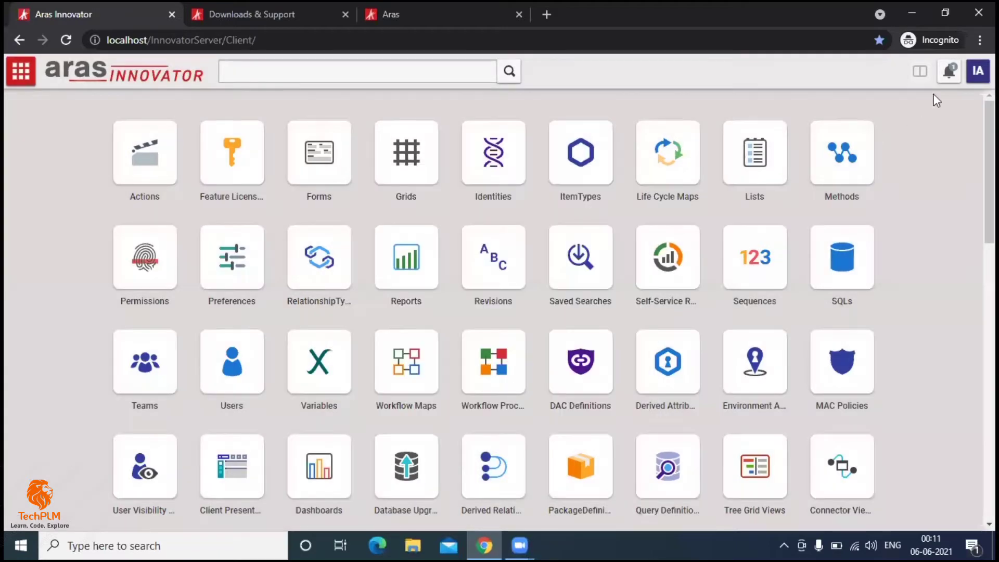
- View the current session's login name, database and server details, and close the dialog
{"action": "left_click", "coordinate": [978, 71]}
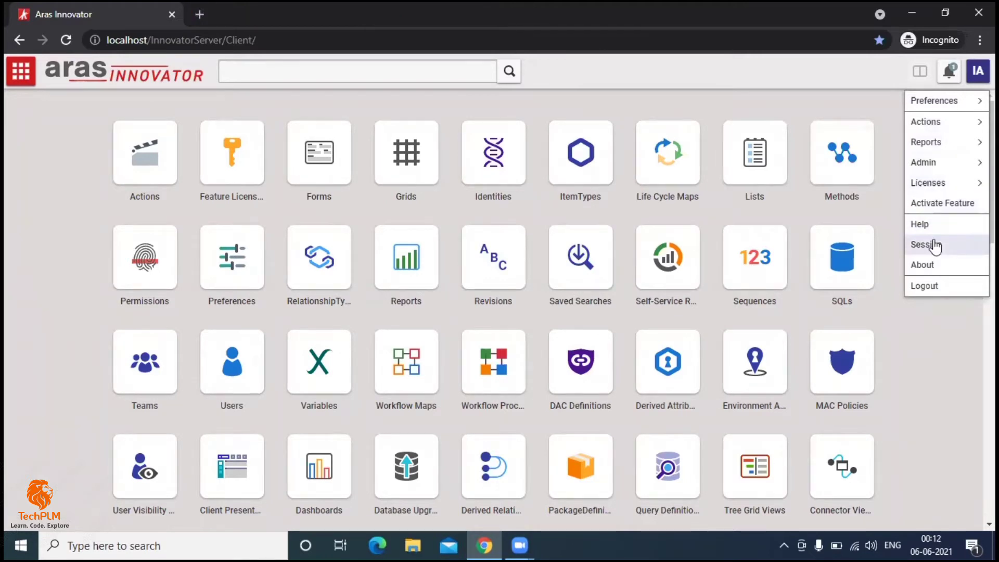
{"action": "left_click", "coordinate": [939, 249]}
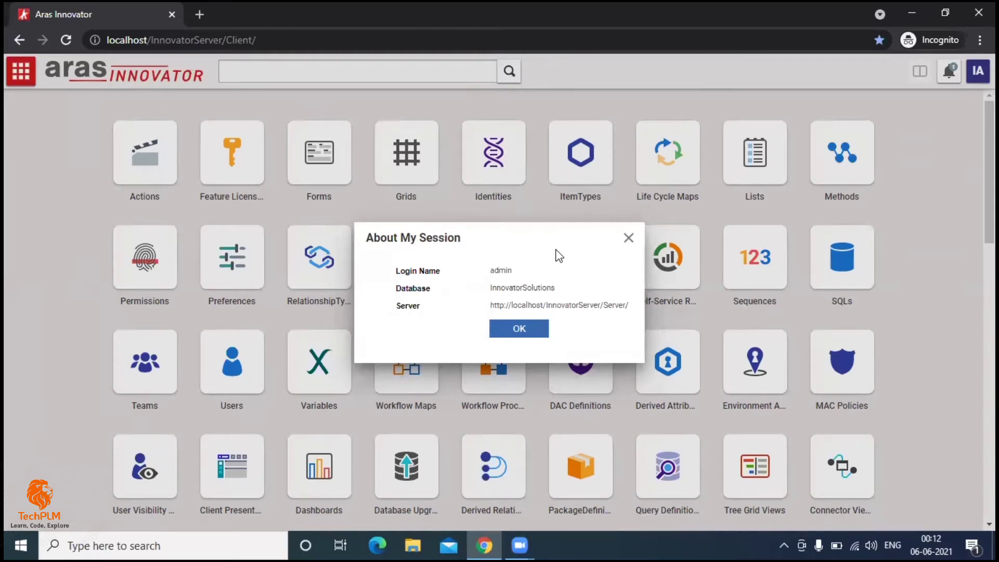
{"action": "left_click_drag", "start_coordinate": [511, 288], "coordinate": [559, 290]}
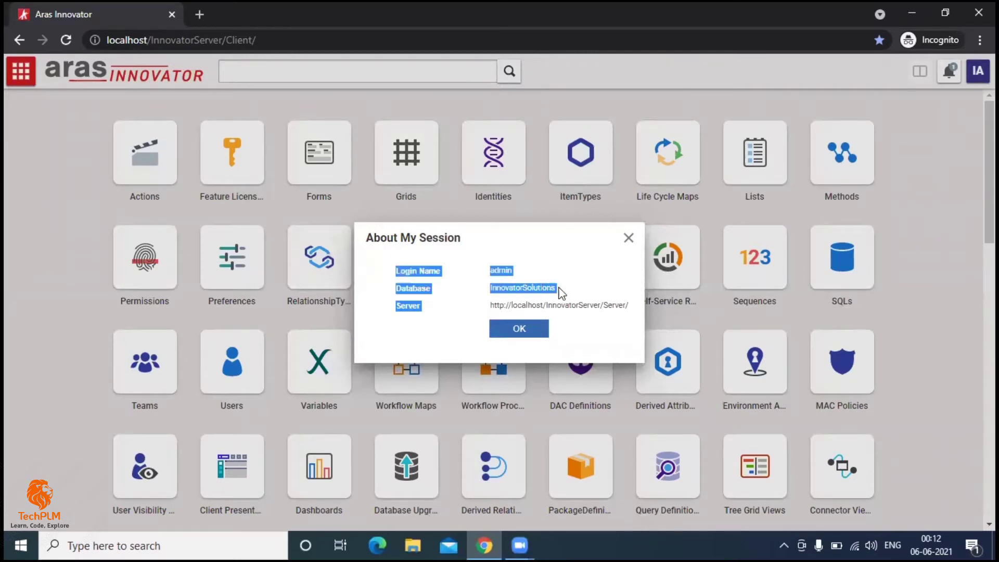
{"action": "left_click", "coordinate": [467, 299]}
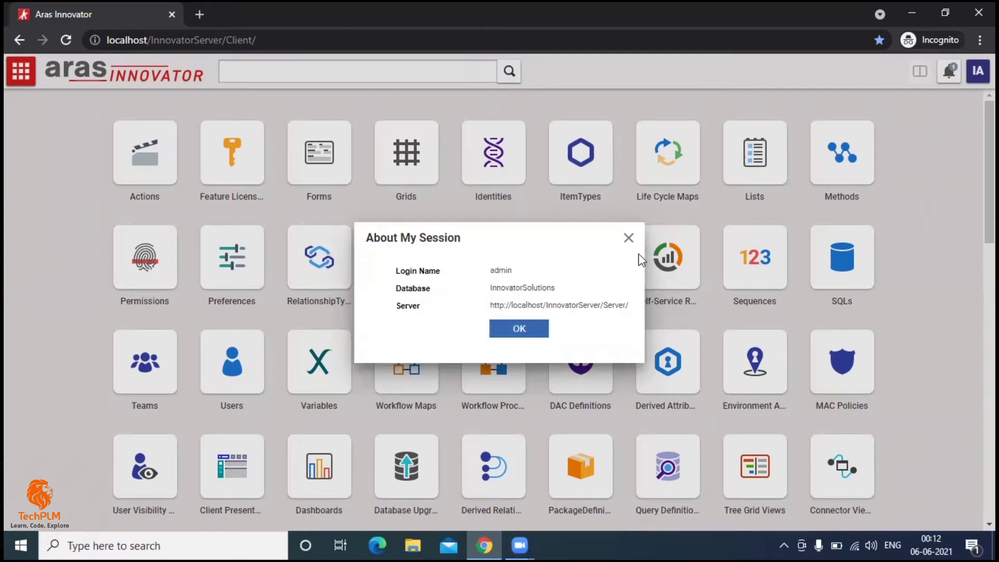
{"action": "left_click", "coordinate": [519, 329]}
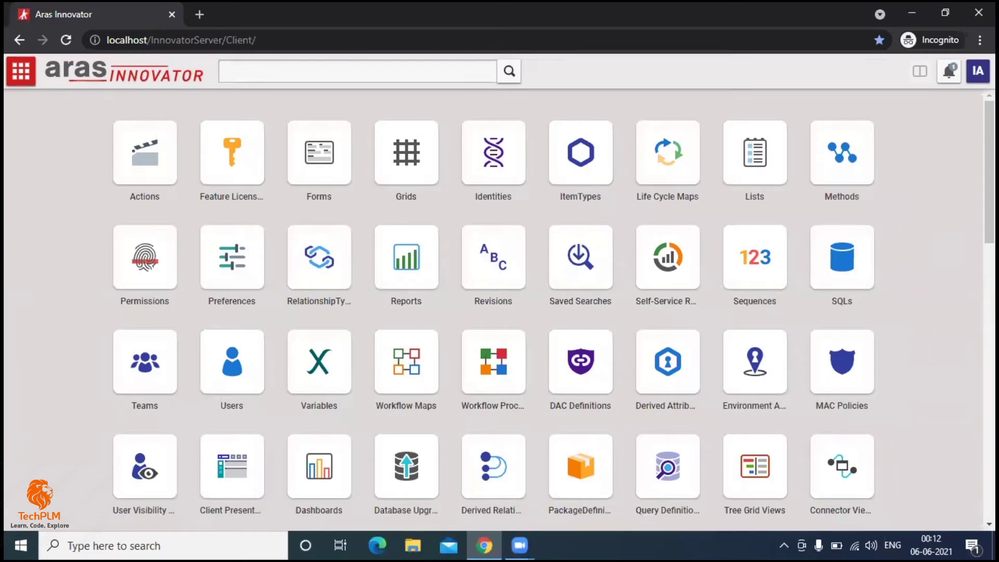
- Open the Just Ask Innovator online help and highlight its welcome page title
{"action": "left_click", "coordinate": [978, 70]}
{"action": "mouse_move", "coordinate": [964, 163]}
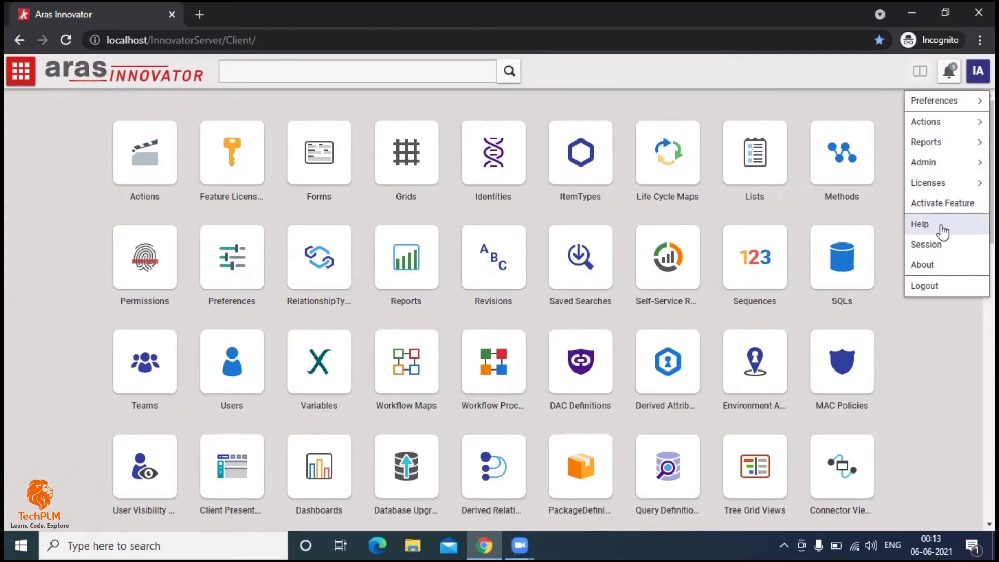
{"action": "left_click", "coordinate": [942, 229]}
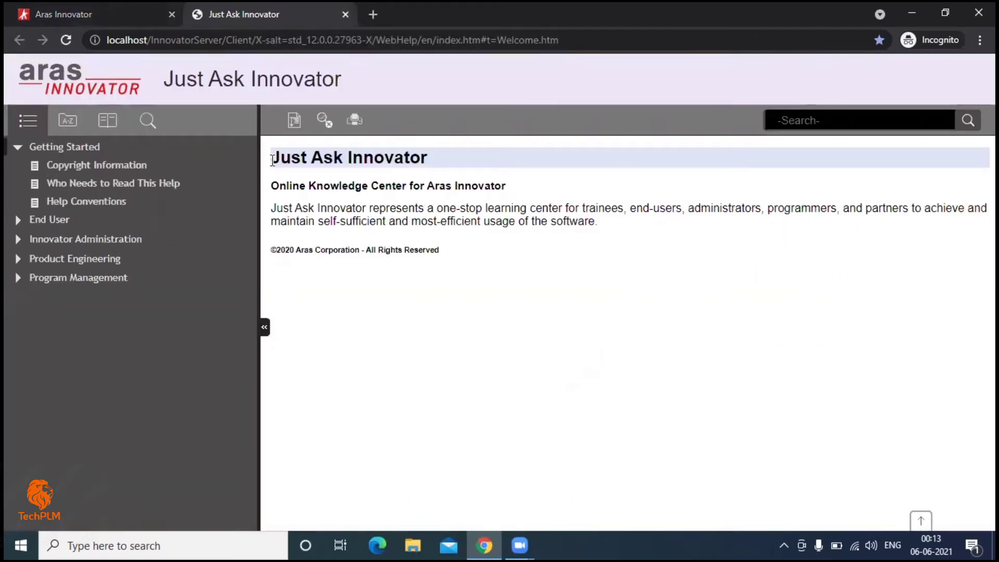
{"action": "left_click_drag", "start_coordinate": [272, 160], "coordinate": [457, 161]}
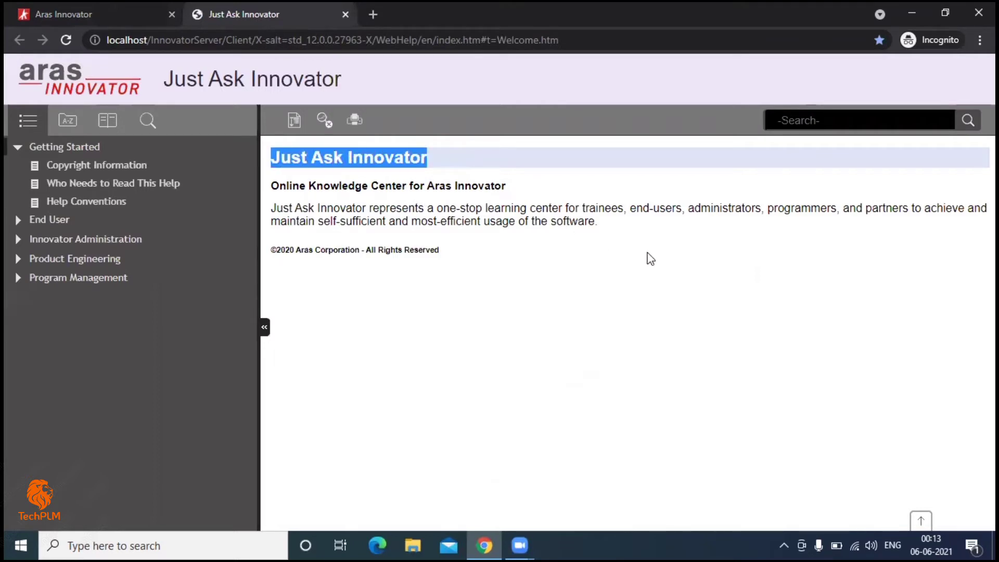
{"action": "left_click", "coordinate": [667, 274]}
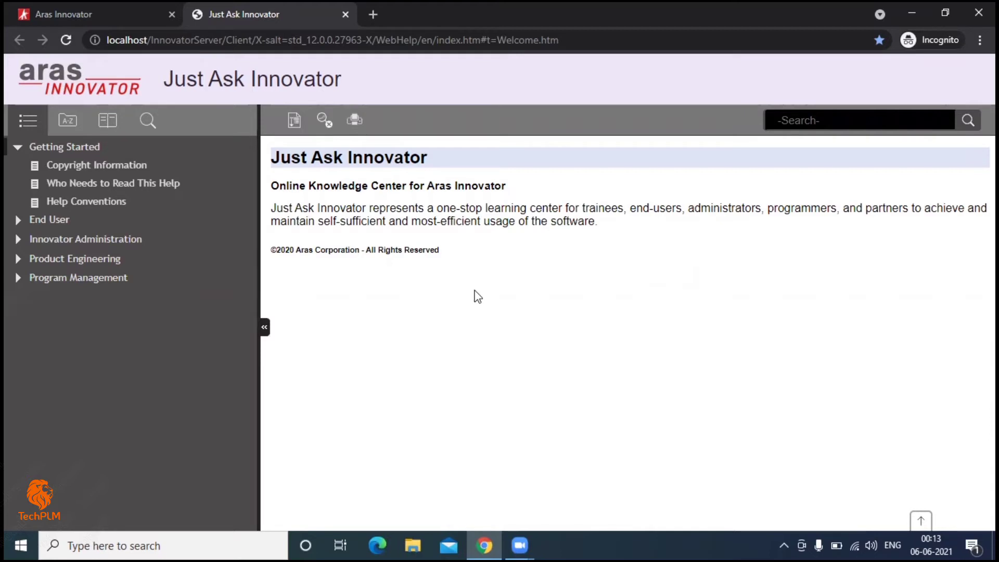
- Expand the help topics End User, Navigation and Main Menu, and read the File Menu and Edit Menu pages
{"action": "left_click", "coordinate": [18, 222]}
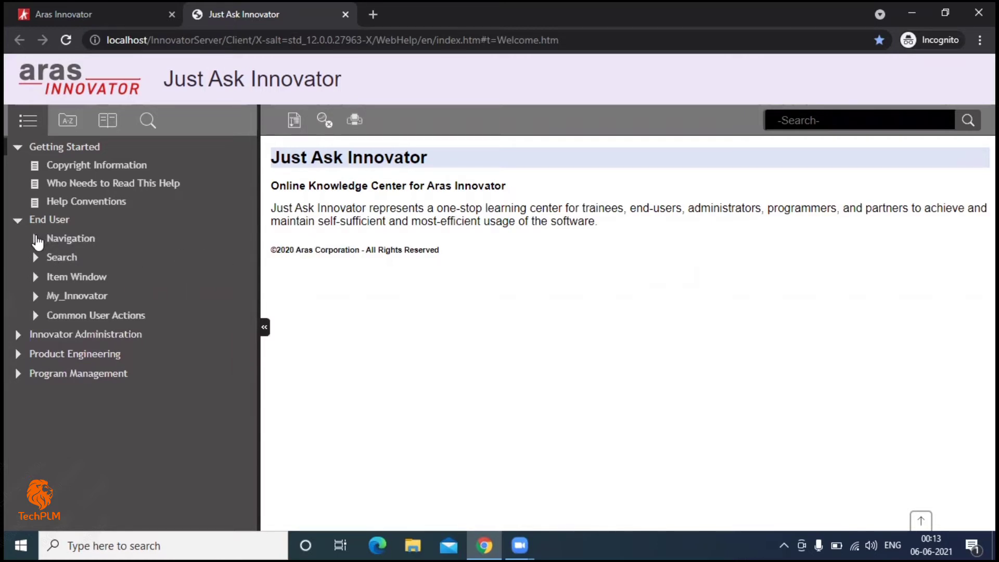
{"action": "left_click", "coordinate": [36, 239]}
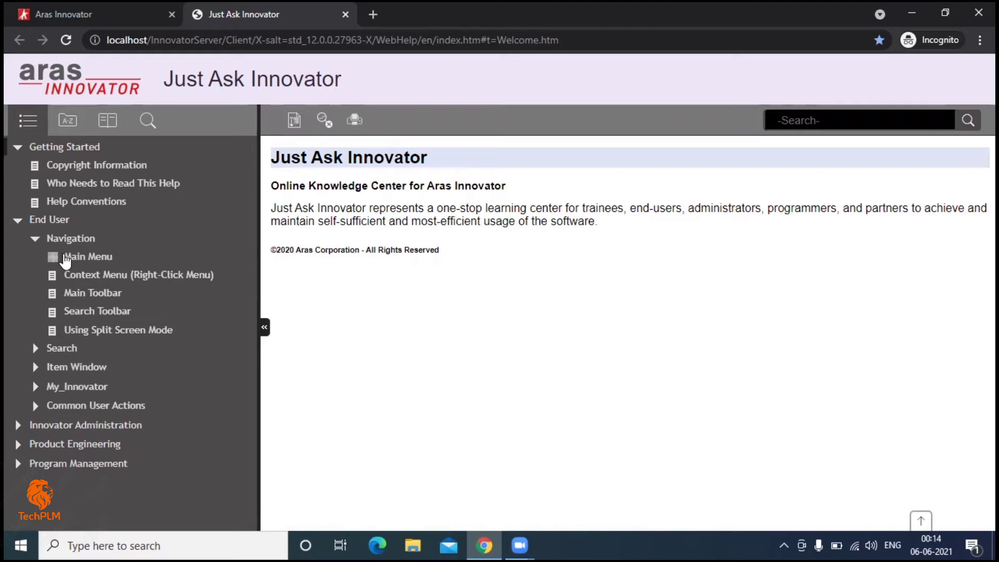
{"action": "left_click", "coordinate": [65, 260]}
{"action": "left_click", "coordinate": [100, 279]}
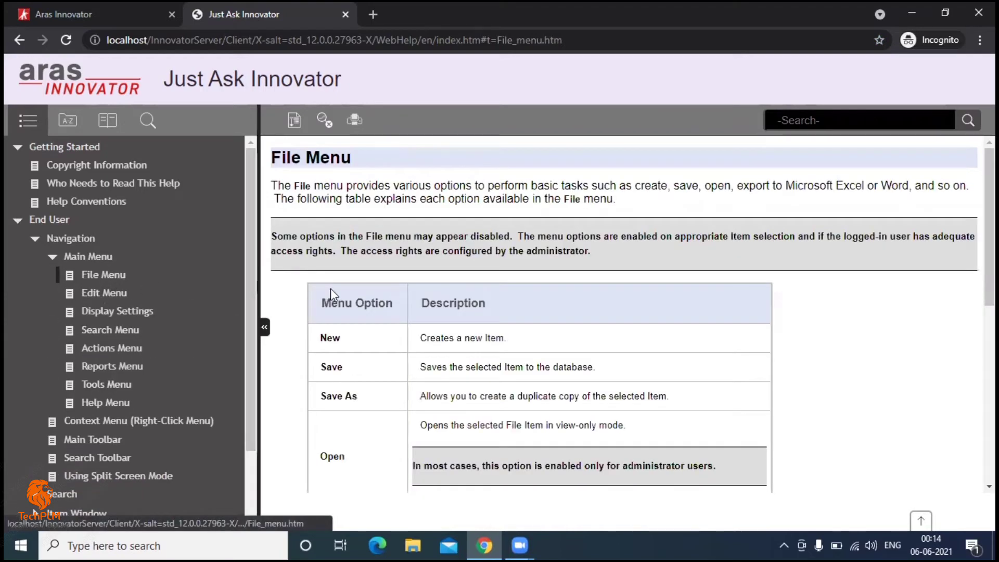
{"action": "scroll", "coordinate": [385, 281], "scroll_direction": "down", "scroll_amount": 7}
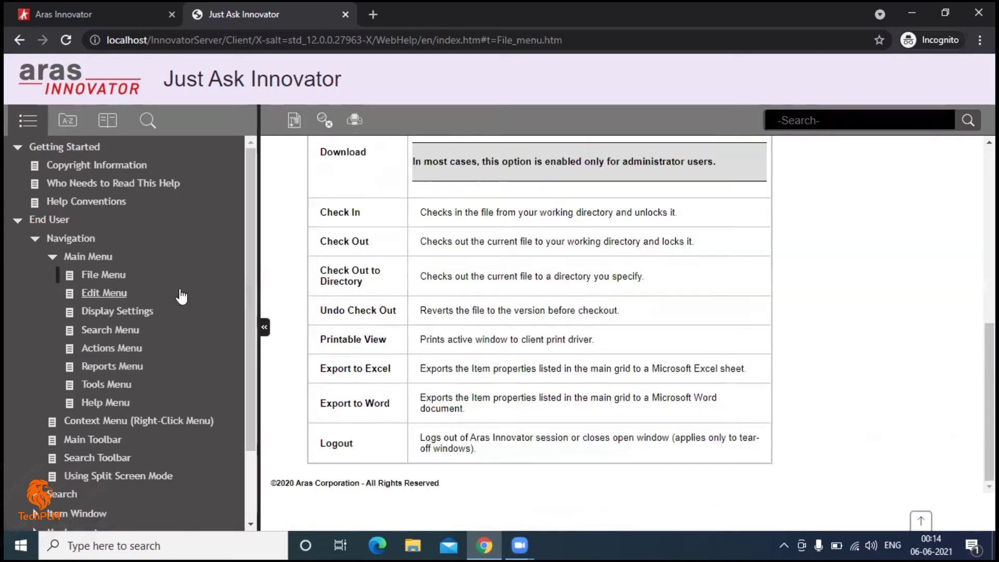
{"action": "left_click", "coordinate": [106, 293]}
{"action": "scroll", "coordinate": [508, 294], "scroll_direction": "down", "scroll_amount": 4}
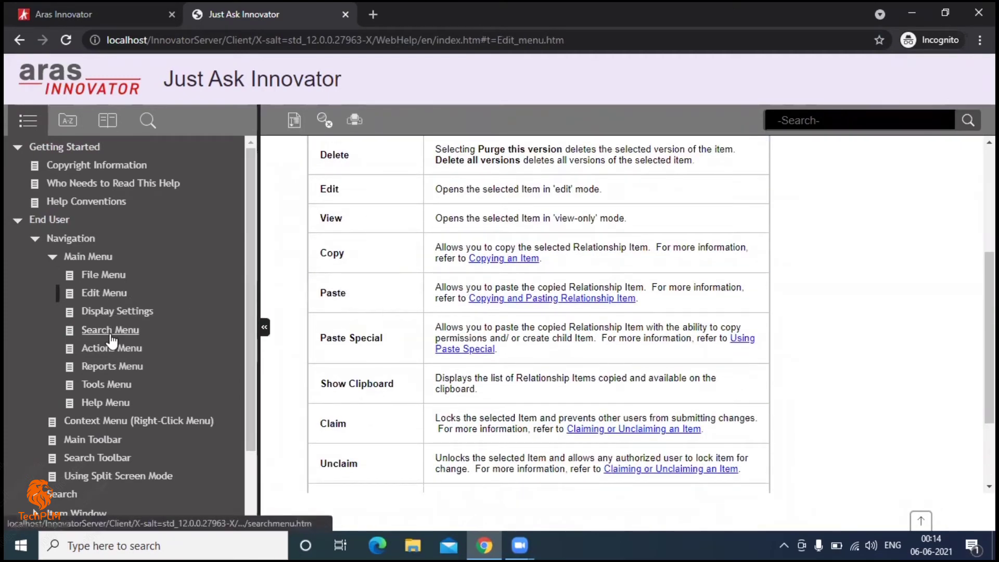
{"action": "scroll", "coordinate": [108, 338], "scroll_direction": "down", "scroll_amount": 3}
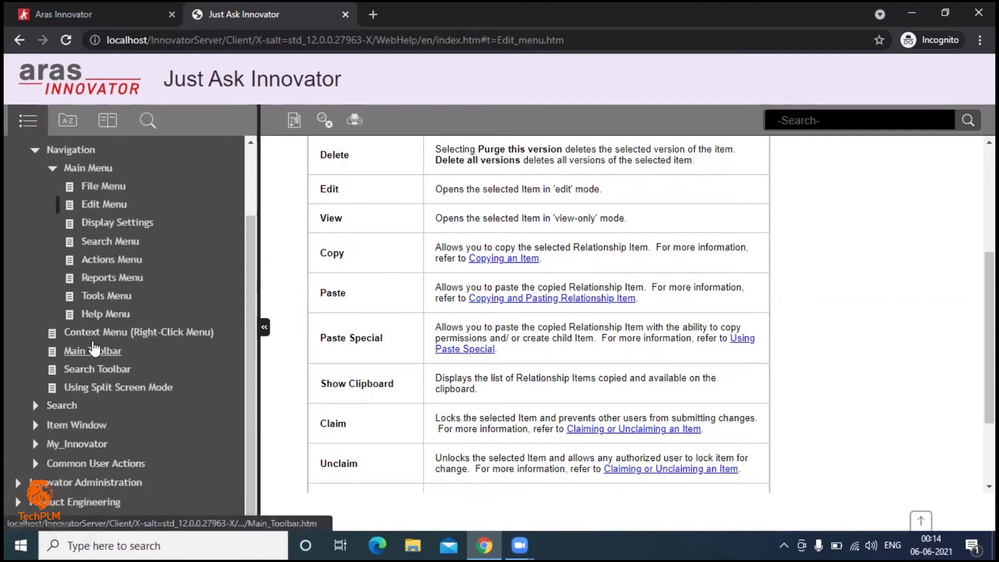
{"action": "scroll", "coordinate": [105, 259], "scroll_direction": "up", "scroll_amount": 3}
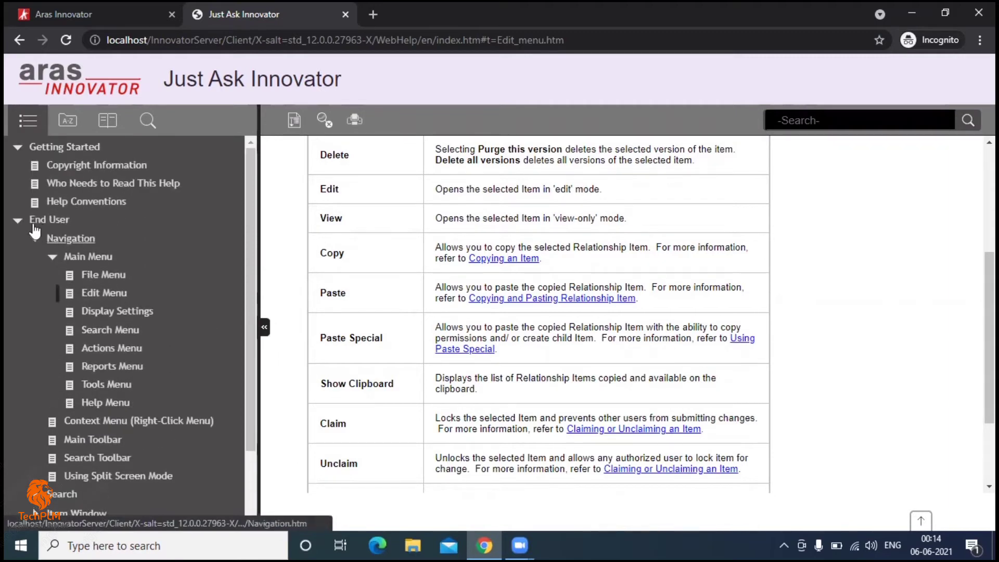
- Collapse the End User help topics and expand Innovator Administration to view its subtopics
{"action": "left_click", "coordinate": [18, 220]}
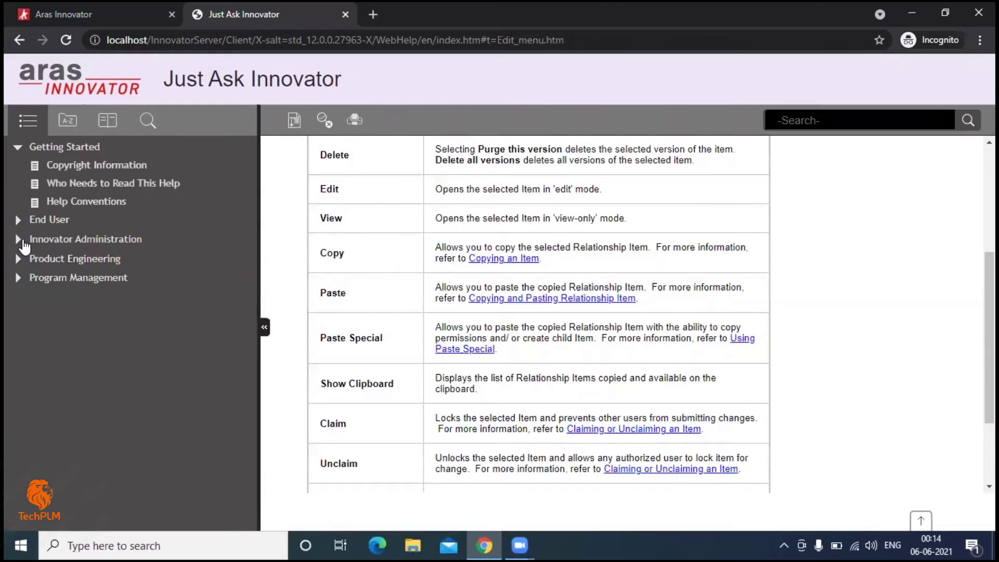
{"action": "left_click", "coordinate": [19, 240]}
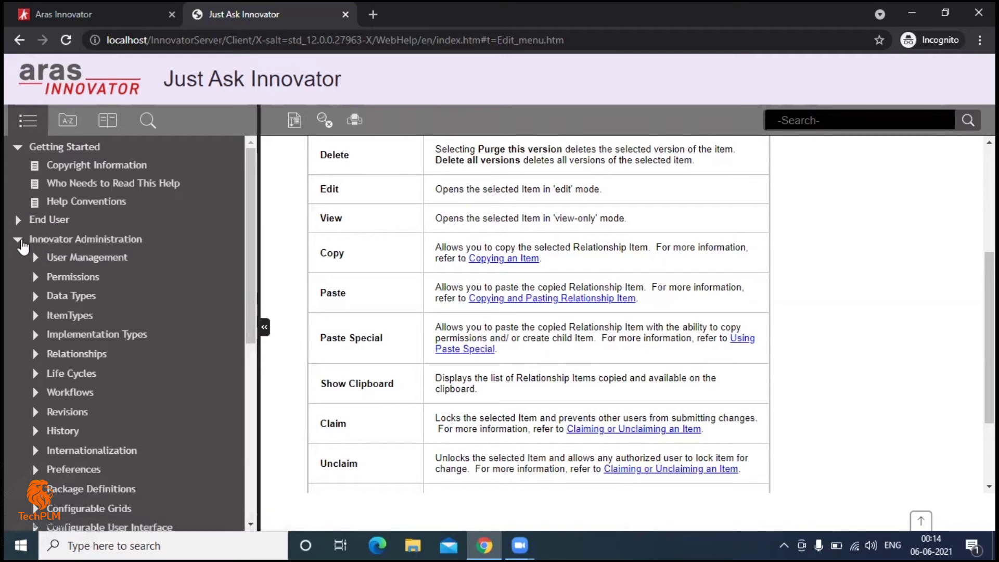
- Collapse the Innovator Administration help topics and briefly check the End User topic
{"action": "left_click", "coordinate": [20, 240]}
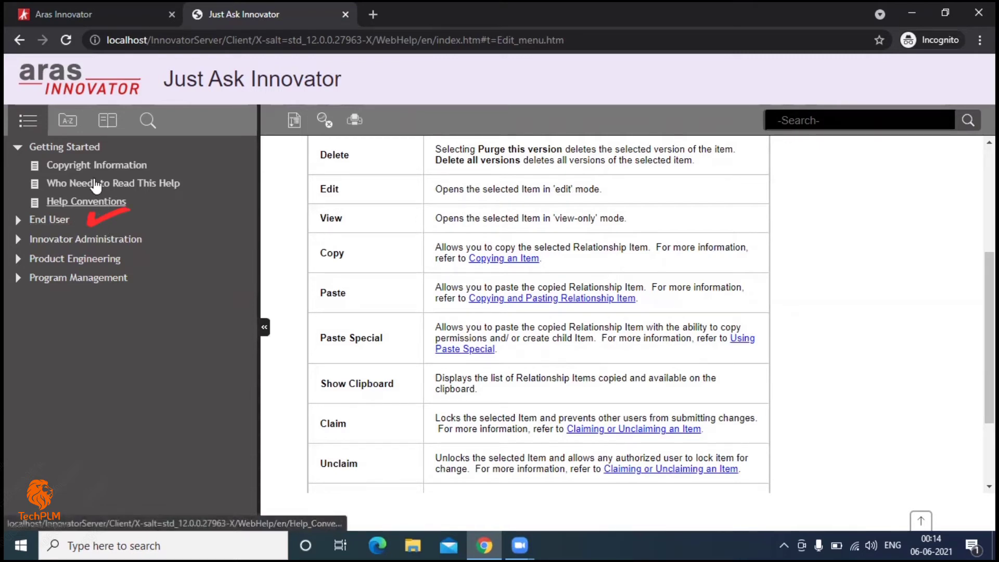
{"action": "left_click", "coordinate": [18, 220]}
{"action": "left_click", "coordinate": [19, 220]}
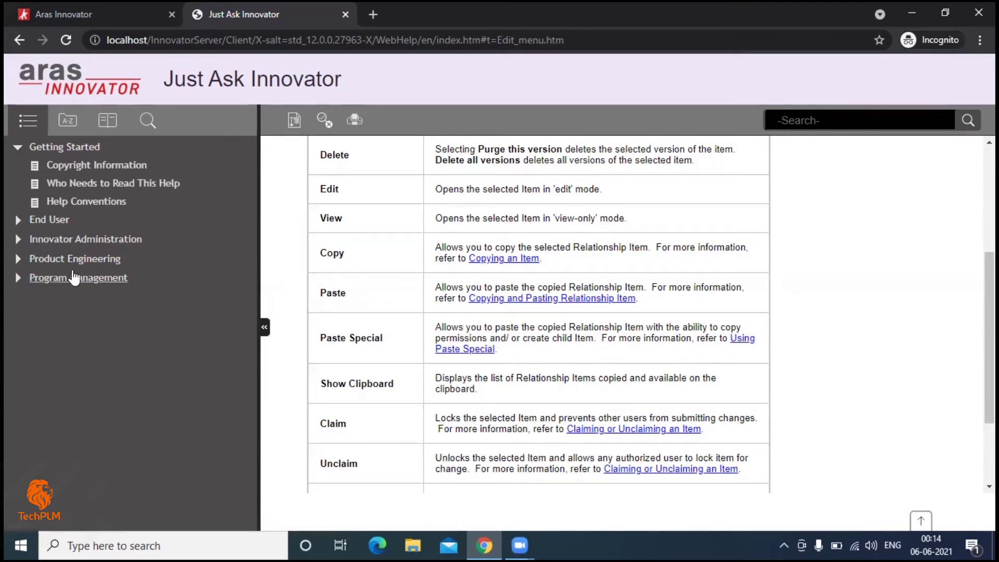
- Open the Creating an ItemType help page under Innovator Administration, ItemTypes, and read through its instructions
{"action": "left_click", "coordinate": [42, 242]}
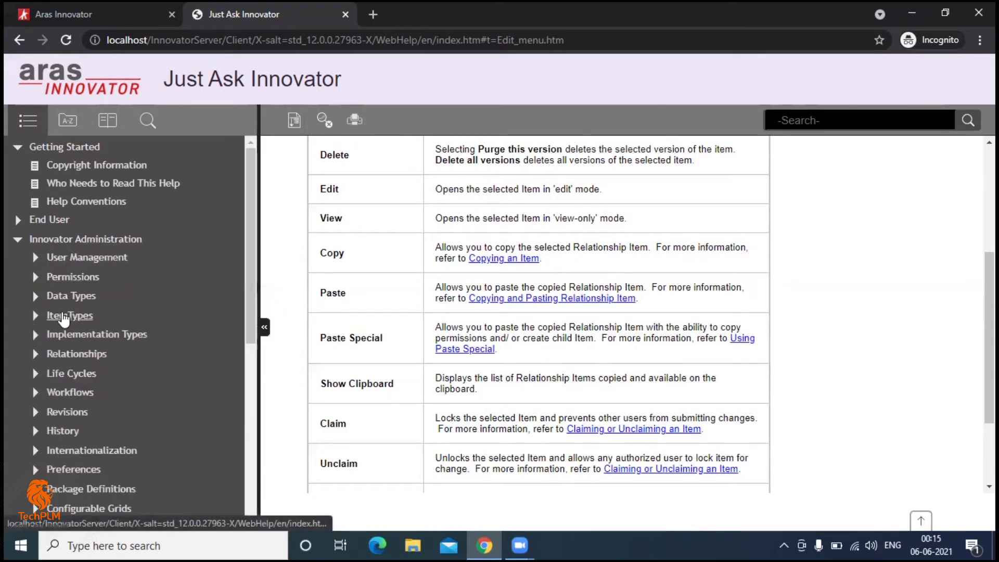
{"action": "left_click", "coordinate": [65, 316]}
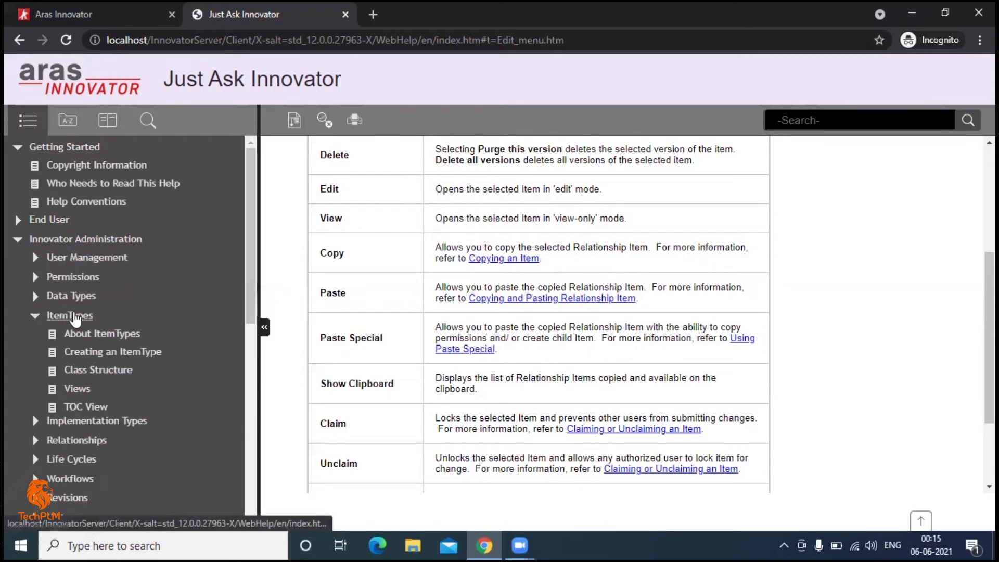
{"action": "left_click", "coordinate": [87, 352]}
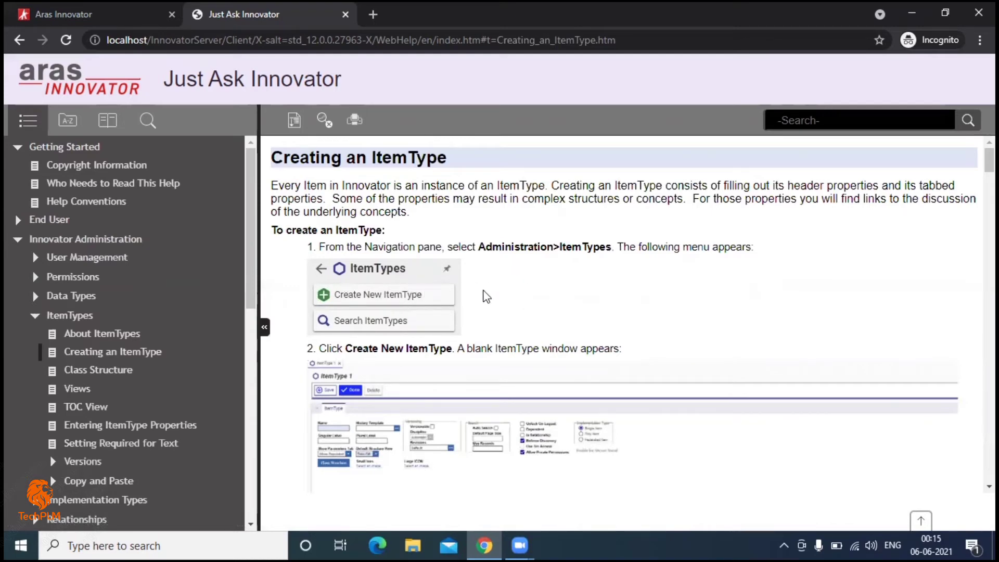
{"action": "scroll", "coordinate": [489, 322], "scroll_direction": "down", "scroll_amount": 5}
{"action": "scroll", "coordinate": [471, 315], "scroll_direction": "down", "scroll_amount": 4}
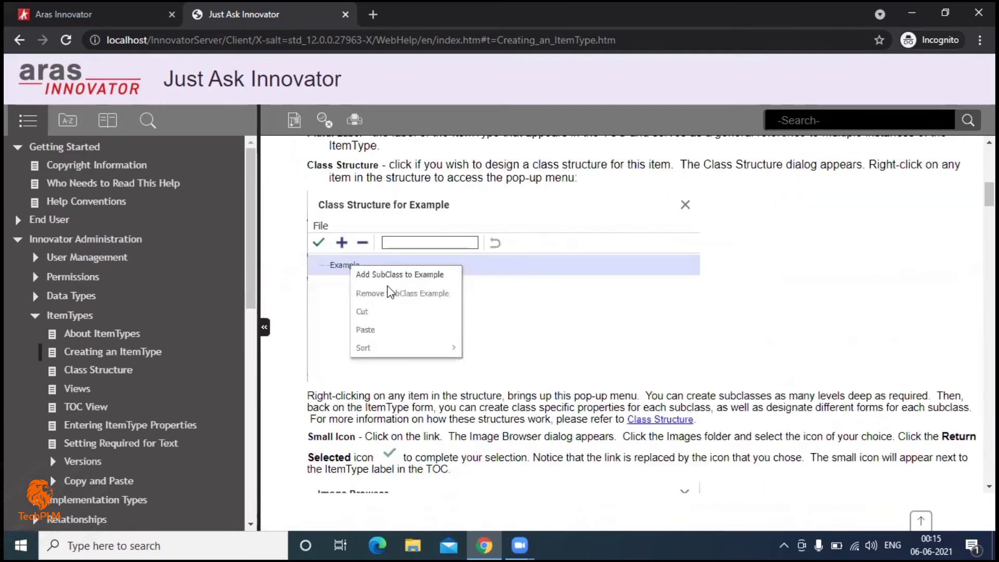
{"action": "scroll", "coordinate": [366, 315], "scroll_direction": "up", "scroll_amount": 3}
{"action": "scroll", "coordinate": [367, 318], "scroll_direction": "up", "scroll_amount": 7}
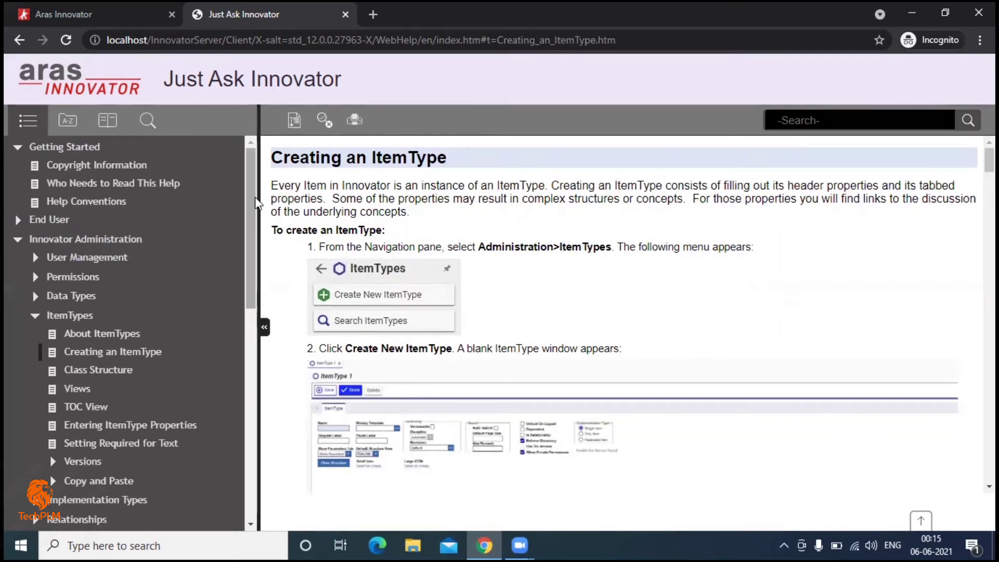
- Switch back to Aras Innovator, show the navigation Contents and look through the entries under Administration
{"action": "left_click", "coordinate": [119, 3]}
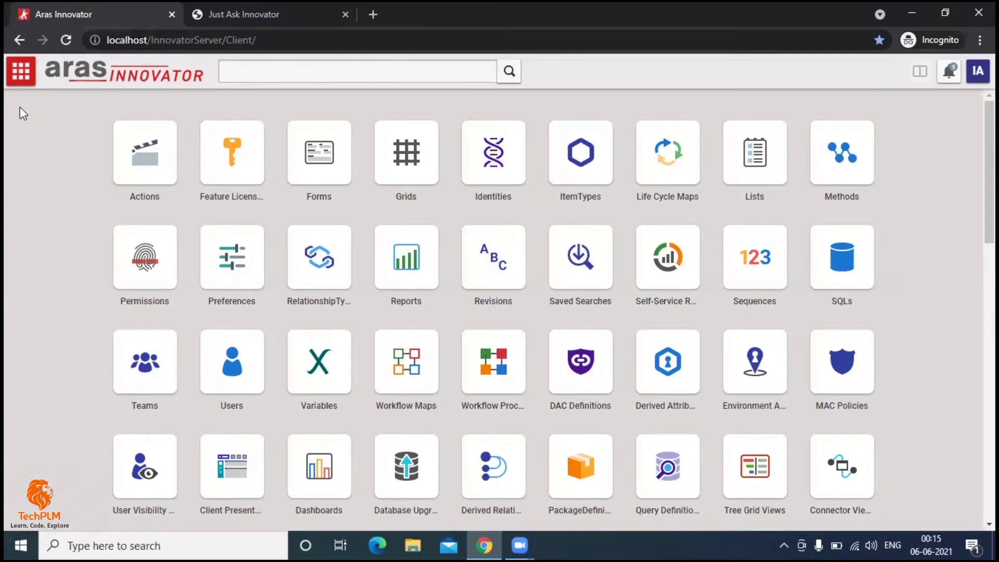
{"action": "left_click", "coordinate": [20, 78]}
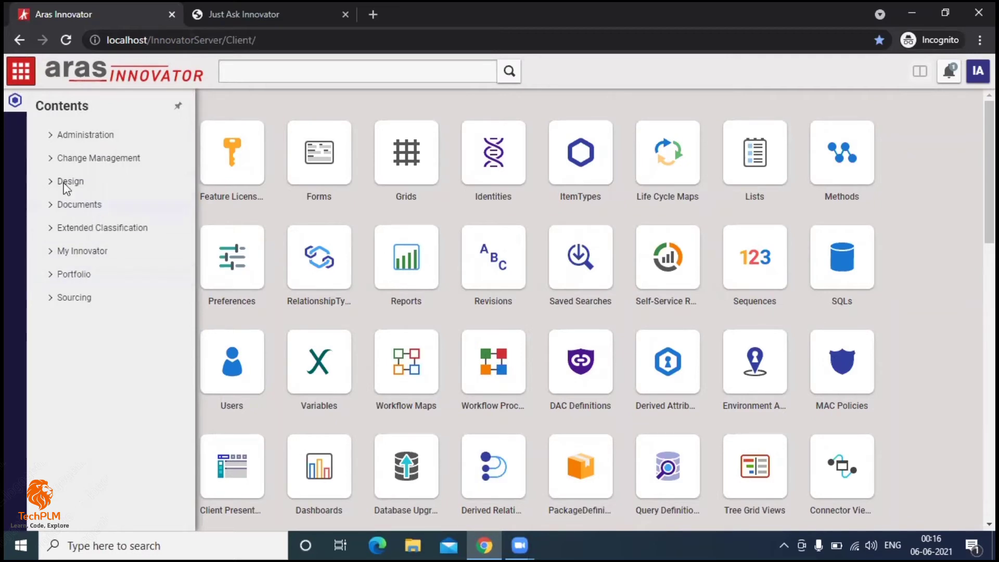
{"action": "left_click", "coordinate": [51, 134]}
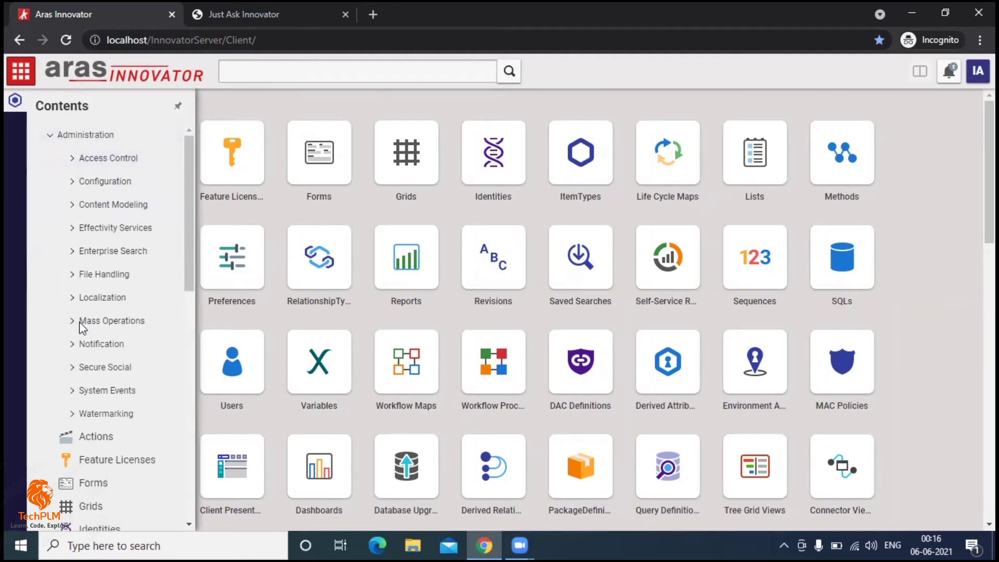
{"action": "left_click", "coordinate": [50, 137]}
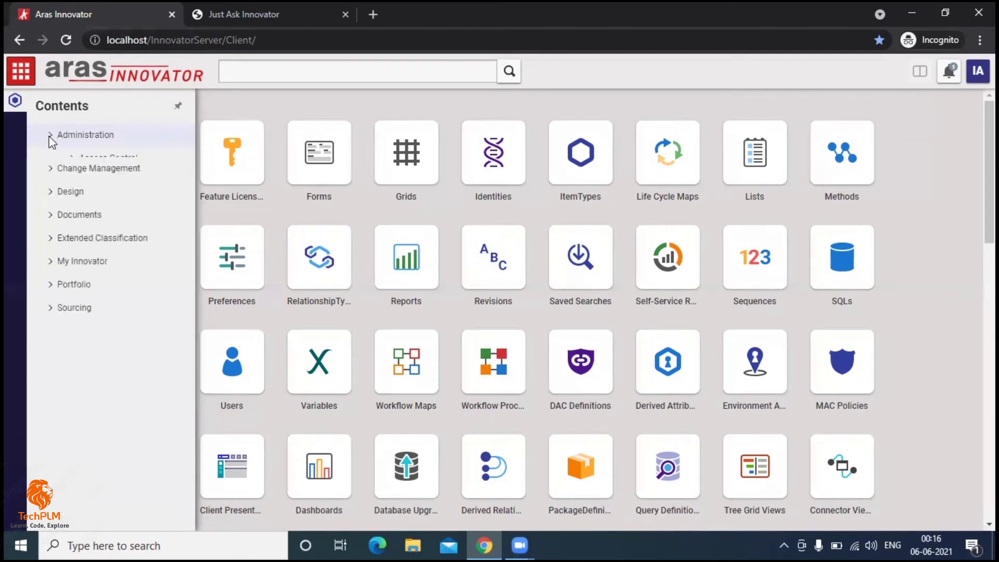
{"action": "left_click", "coordinate": [50, 136]}
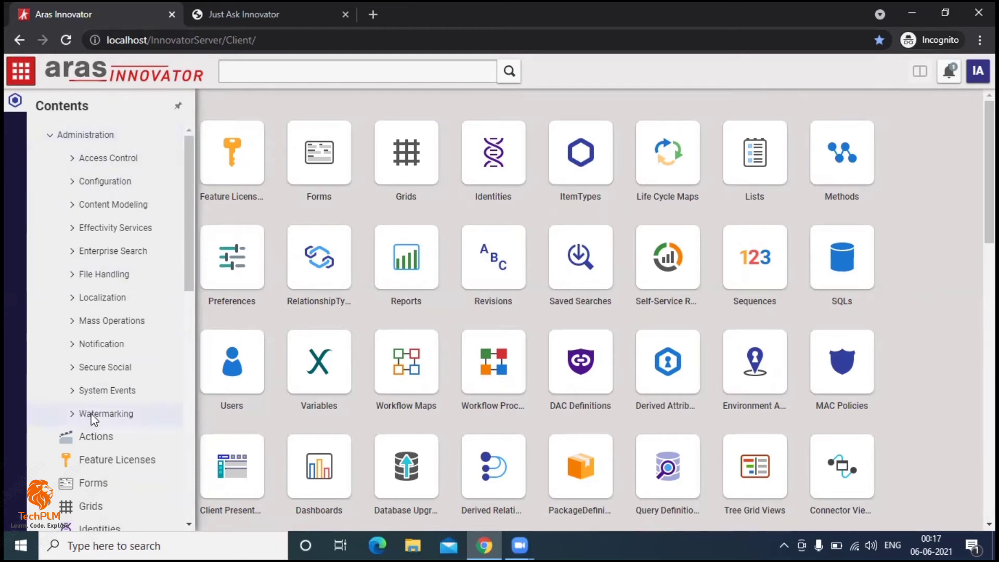
{"action": "scroll", "coordinate": [124, 333], "scroll_direction": "down", "scroll_amount": 4}
{"action": "scroll", "coordinate": [129, 313], "scroll_direction": "up", "scroll_amount": 3}
{"action": "scroll", "coordinate": [128, 311], "scroll_direction": "up", "scroll_amount": 1}
{"action": "scroll", "coordinate": [123, 200], "scroll_direction": "down", "scroll_amount": 3}
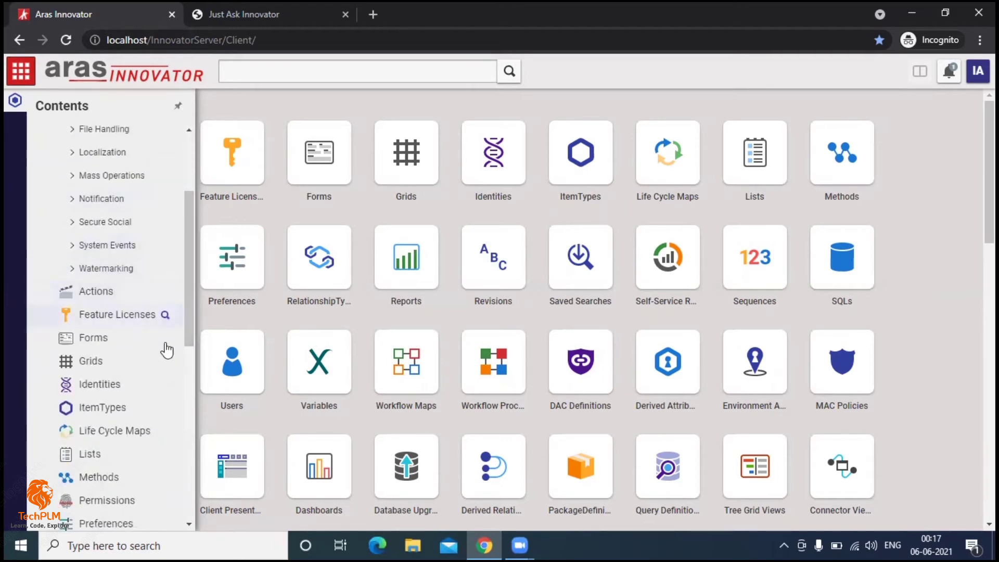
{"action": "scroll", "coordinate": [194, 155], "scroll_direction": "up", "scroll_amount": 3}
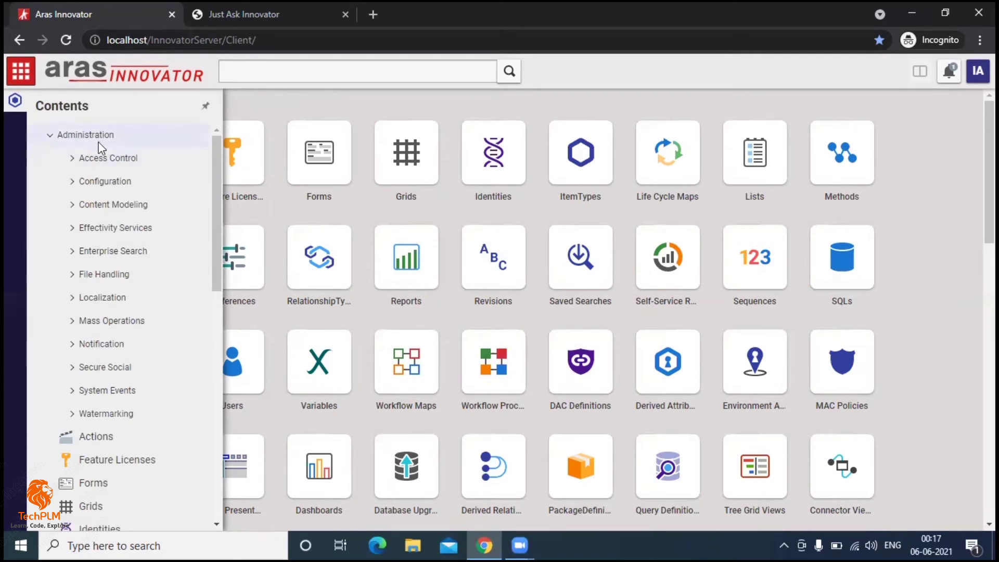
- Collapse Administration, expand Design in the Contents and pin Parts to the sidebar
{"action": "left_click", "coordinate": [49, 135]}
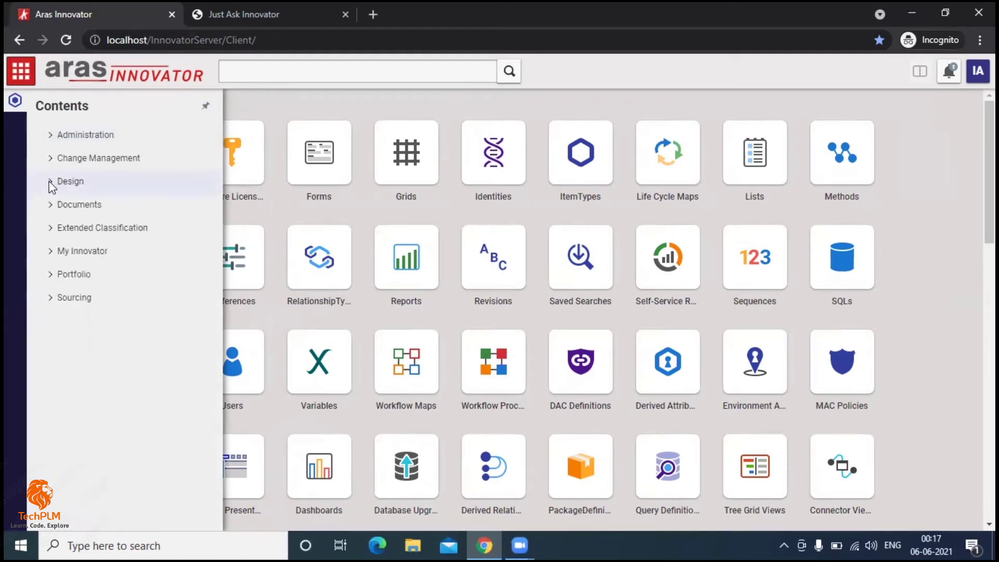
{"action": "left_click", "coordinate": [50, 182]}
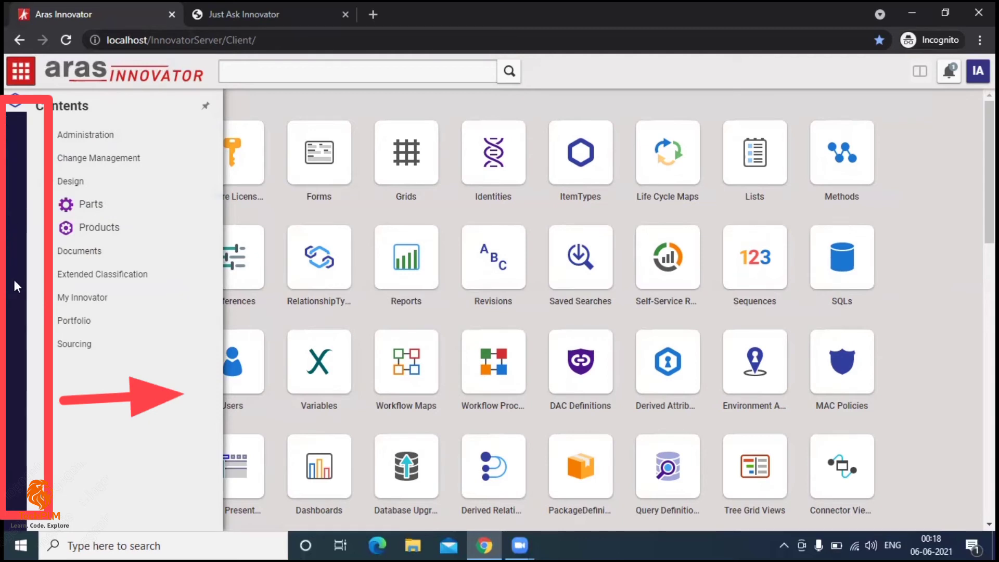
{"action": "right_click", "coordinate": [97, 205]}
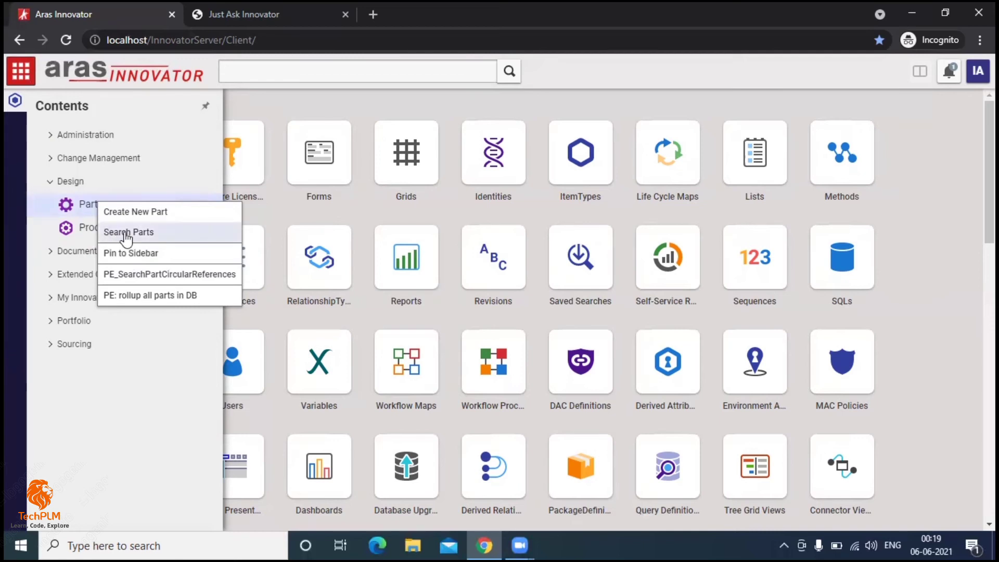
{"action": "left_click", "coordinate": [144, 260]}
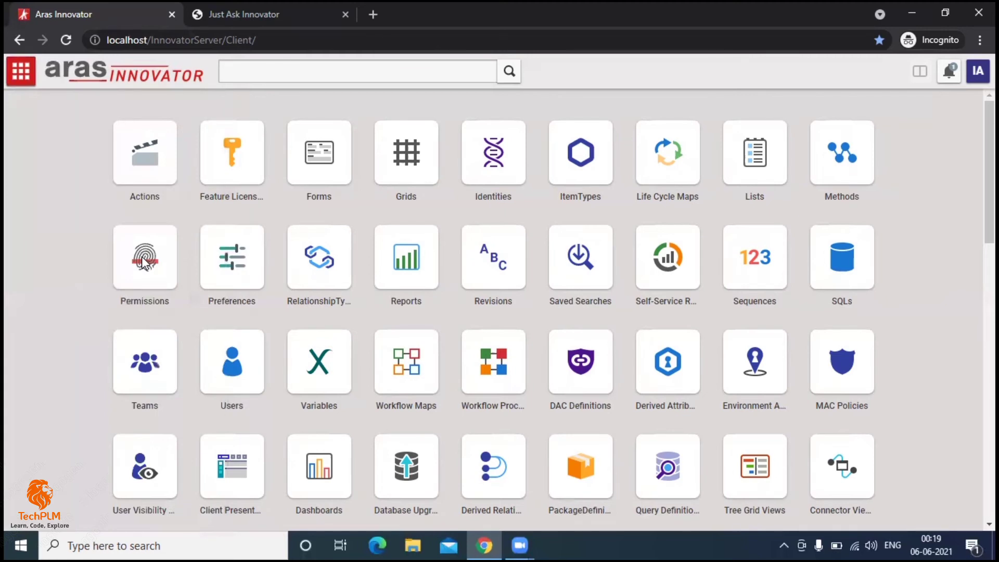
- Pin Products from the Design category to the navigation sidebar
{"action": "left_click", "coordinate": [21, 71]}
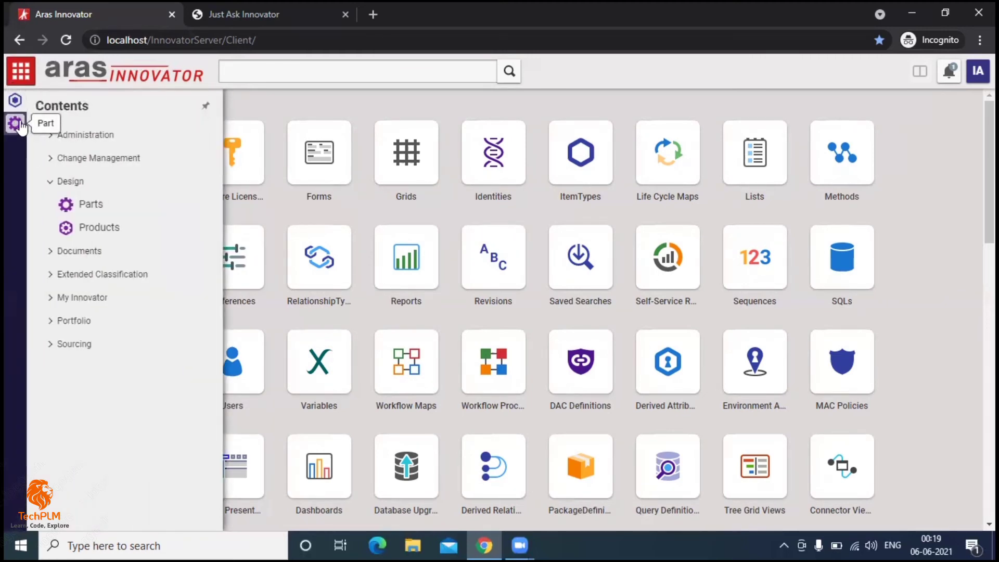
{"action": "right_click", "coordinate": [82, 226]}
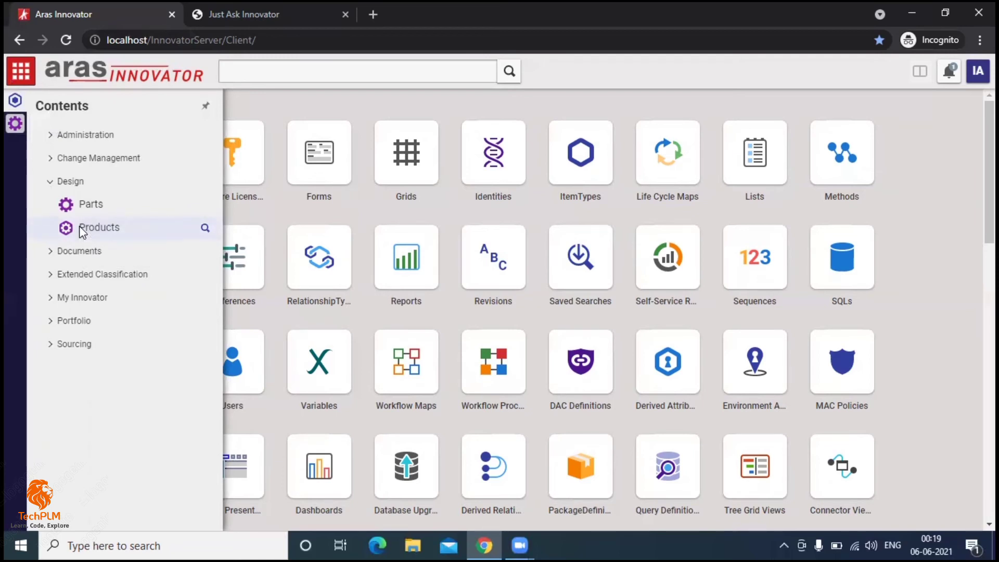
{"action": "right_click", "coordinate": [79, 226]}
{"action": "right_click", "coordinate": [71, 227]}
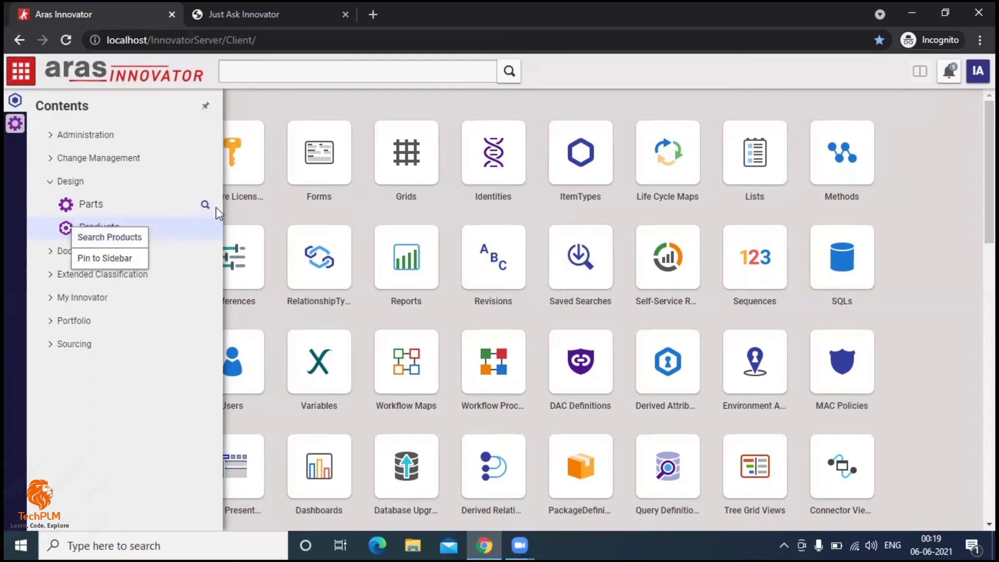
{"action": "left_click", "coordinate": [281, 117]}
{"action": "left_click", "coordinate": [28, 78]}
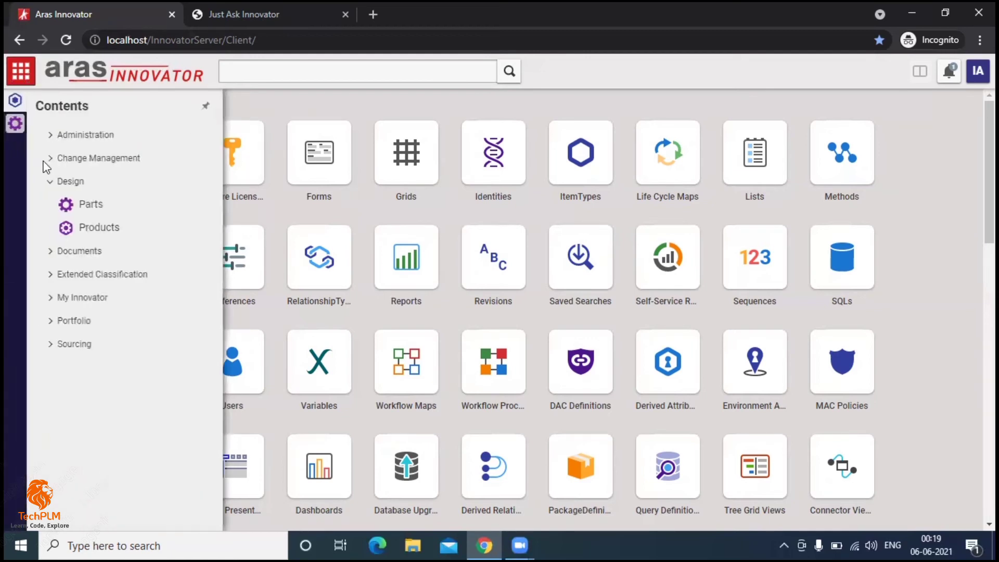
{"action": "right_click", "coordinate": [93, 230]}
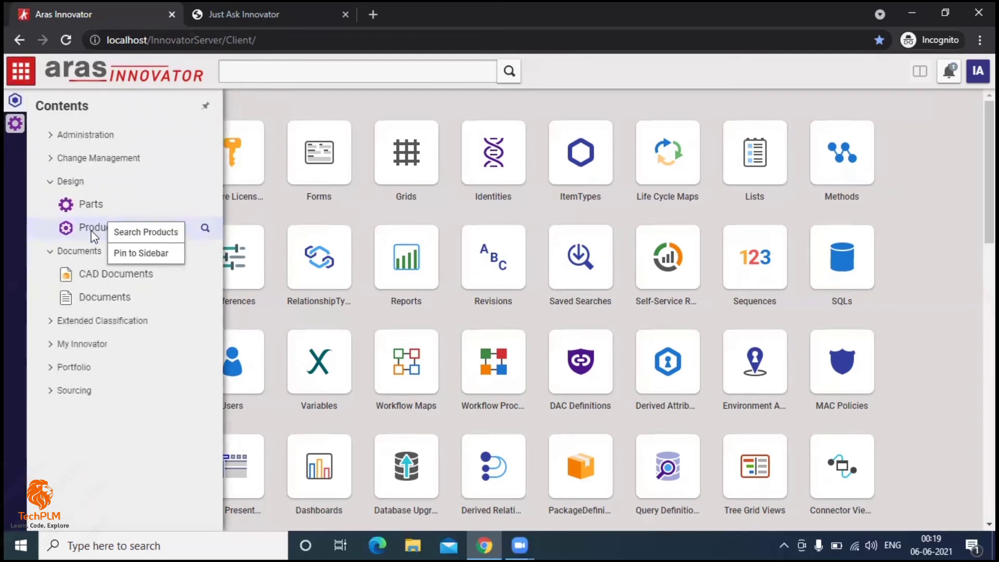
{"action": "left_click", "coordinate": [134, 254]}
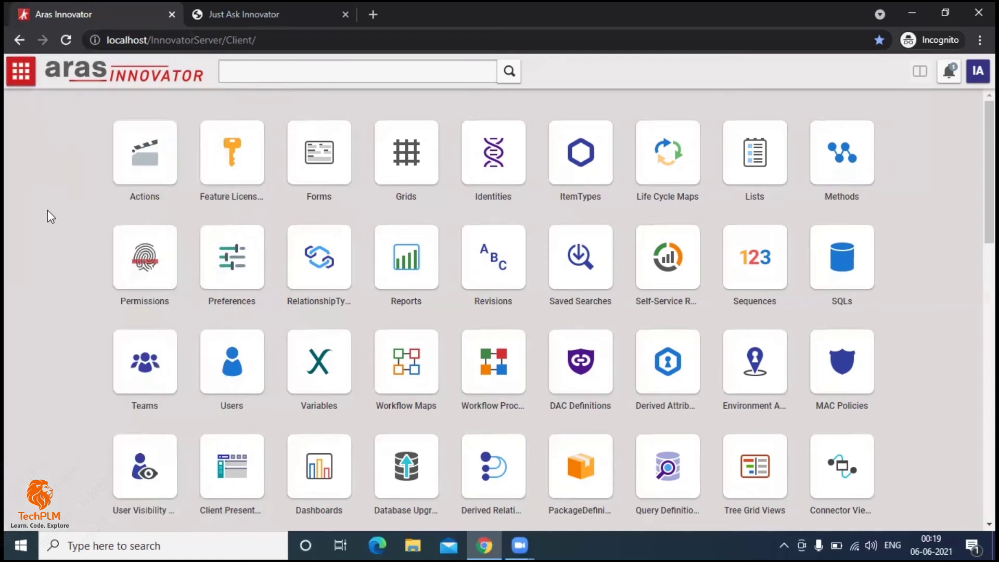
- Unpin Products from the navigation sidebar
{"action": "left_click", "coordinate": [20, 70]}
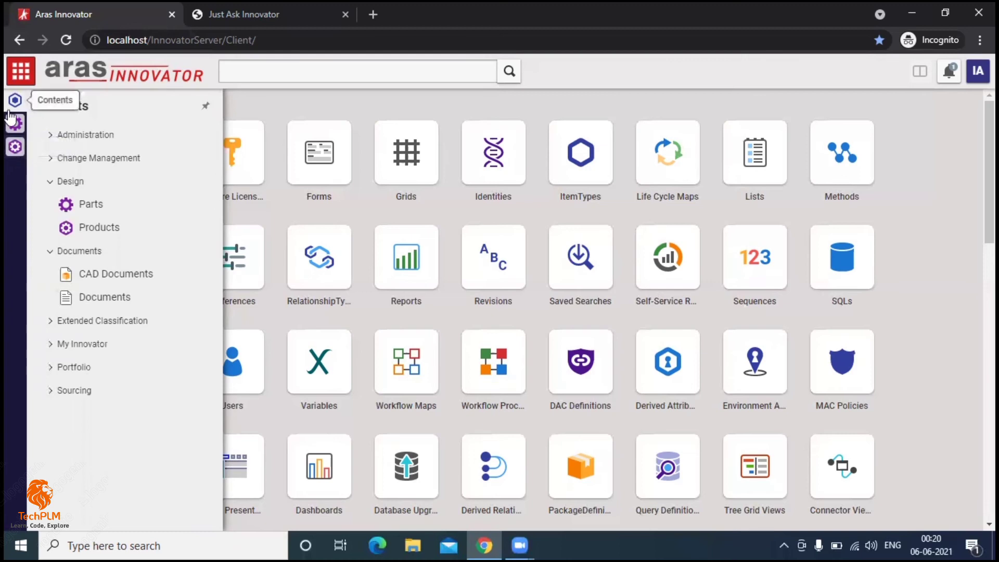
{"action": "right_click", "coordinate": [16, 149]}
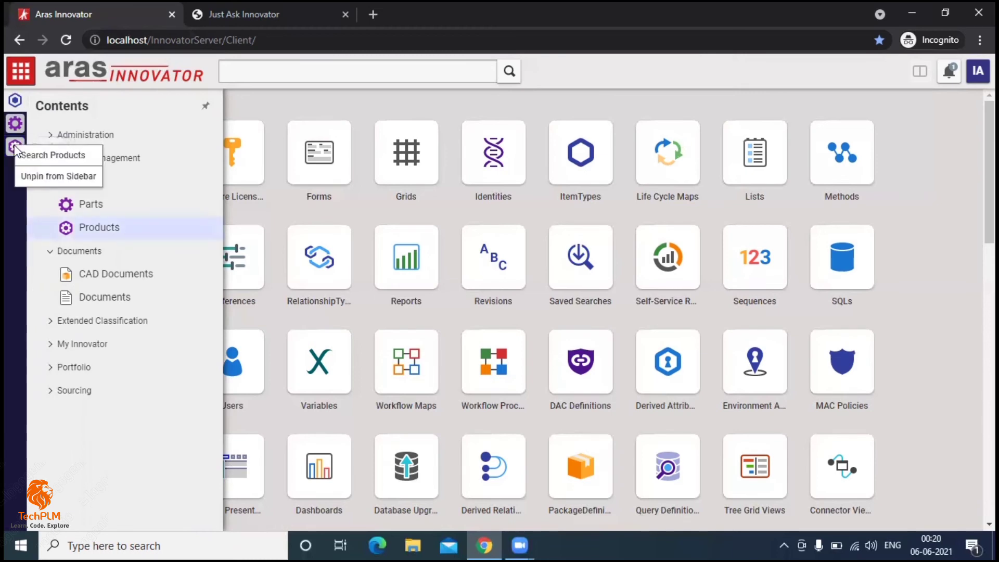
{"action": "left_click", "coordinate": [33, 177]}
- Unpin Parts from the navigation sidebar
{"action": "left_click", "coordinate": [21, 70]}
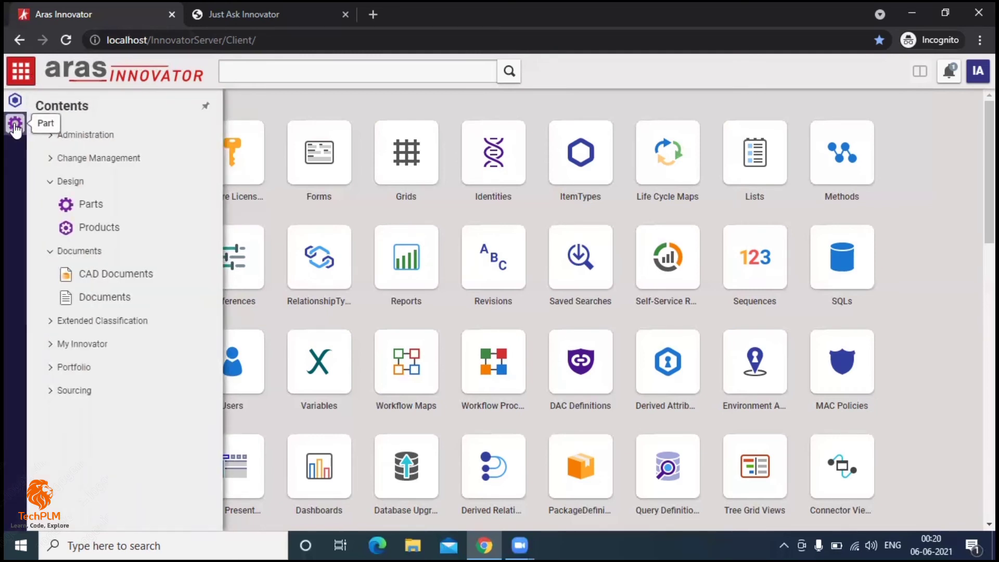
{"action": "right_click", "coordinate": [16, 128]}
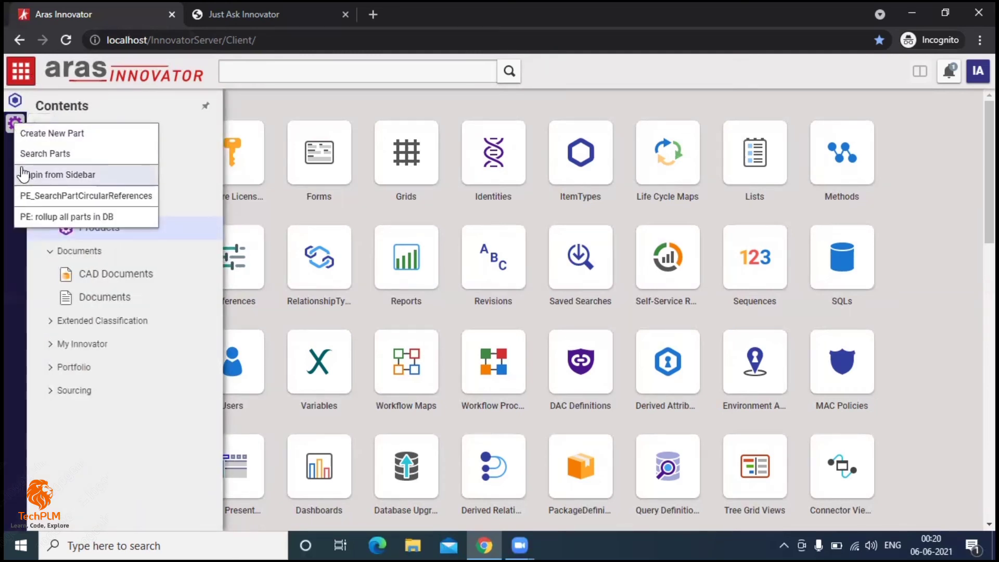
{"action": "left_click", "coordinate": [107, 175]}
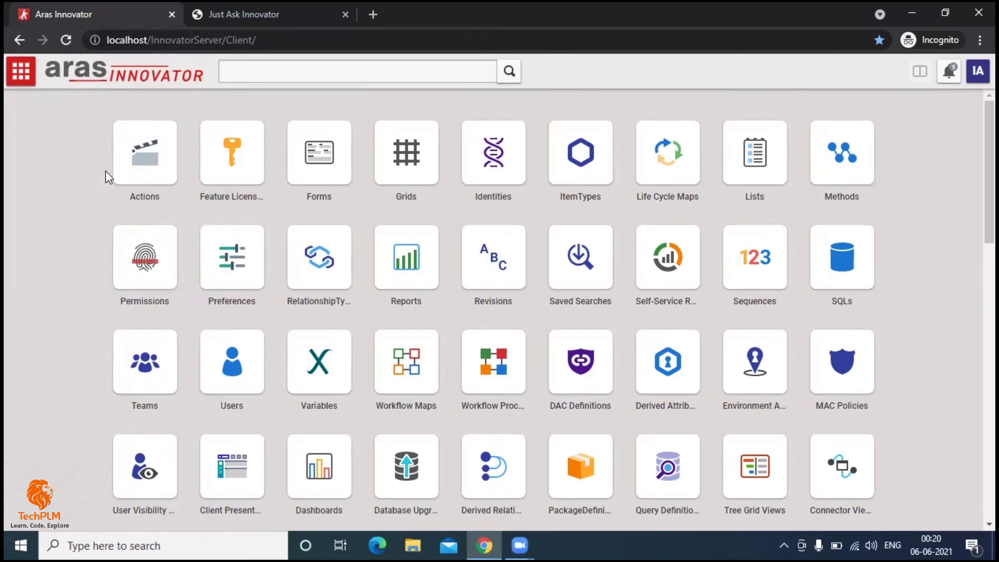
- Run a Parts search from the Design category without any criteria, and return the navigation to the Contents list
{"action": "left_click", "coordinate": [21, 75]}
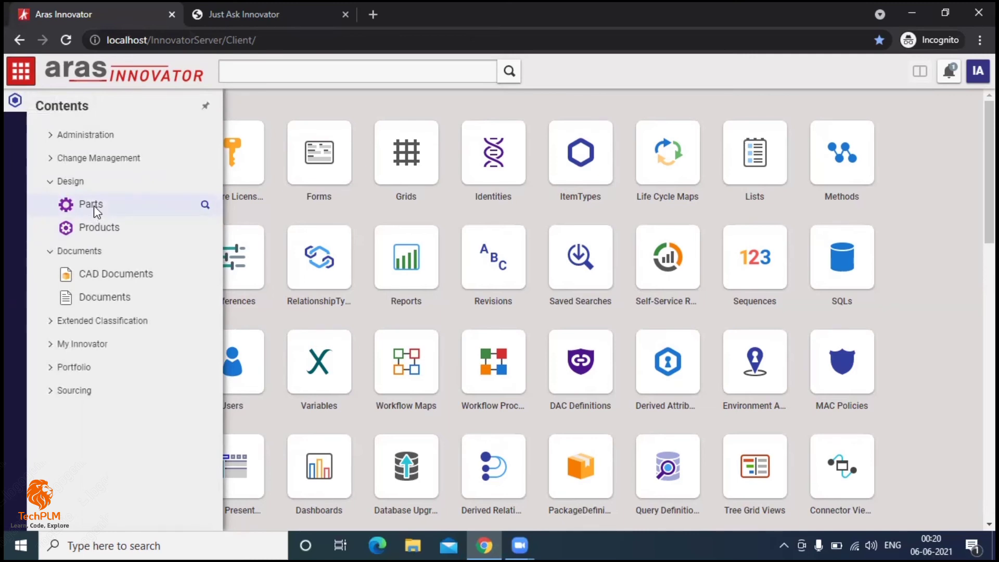
{"action": "left_click", "coordinate": [94, 206]}
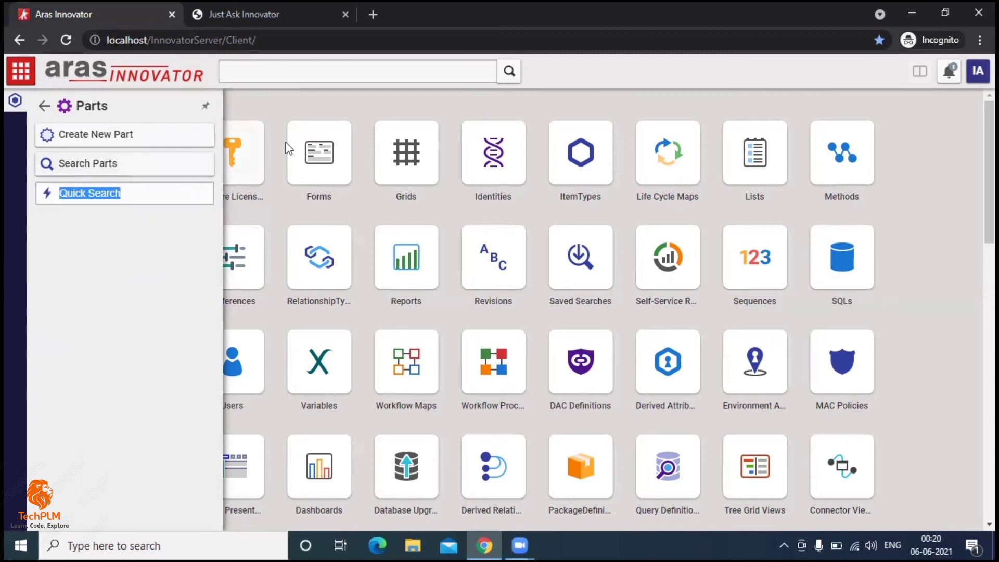
{"action": "left_click", "coordinate": [71, 172]}
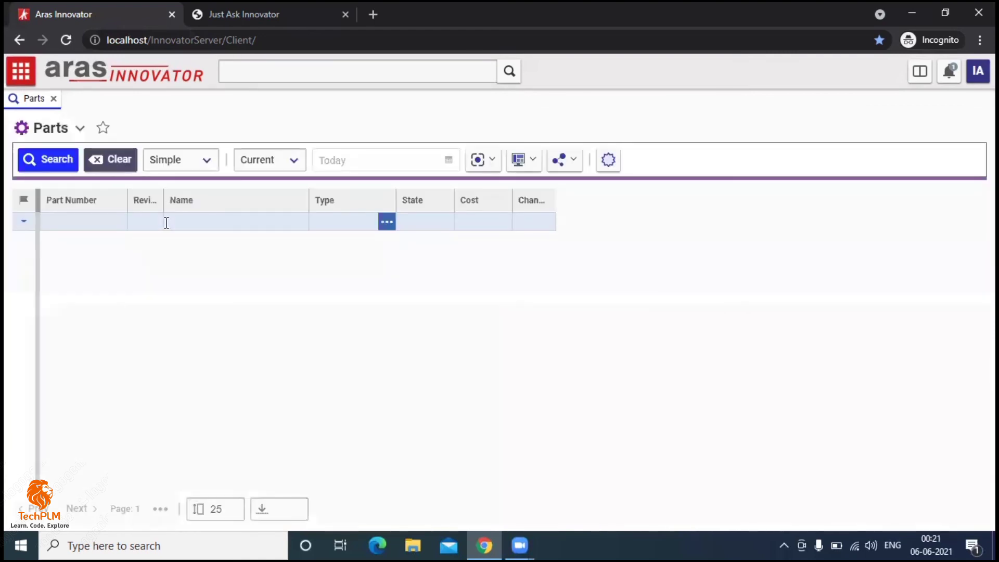
{"action": "left_click", "coordinate": [41, 160]}
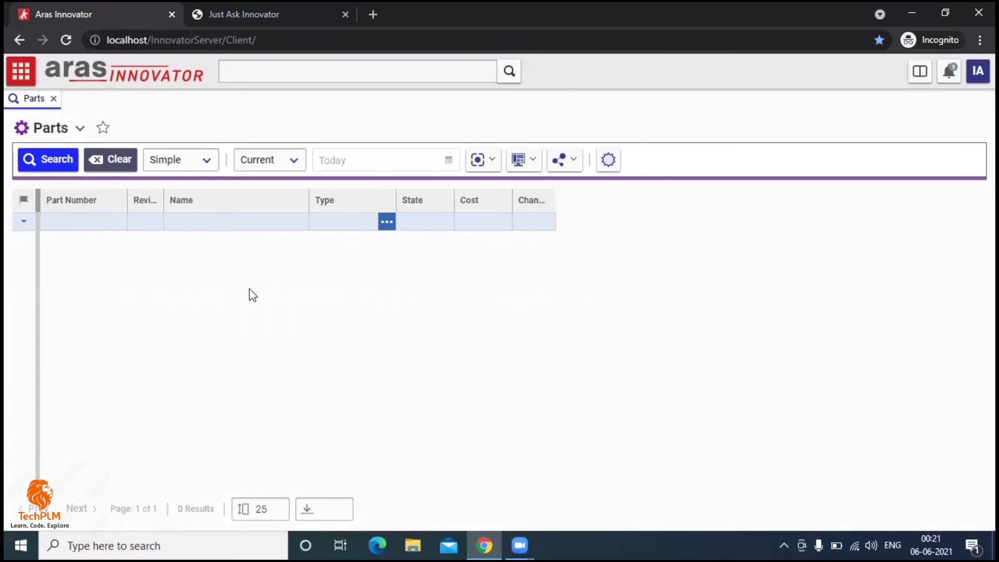
{"action": "left_click", "coordinate": [20, 75]}
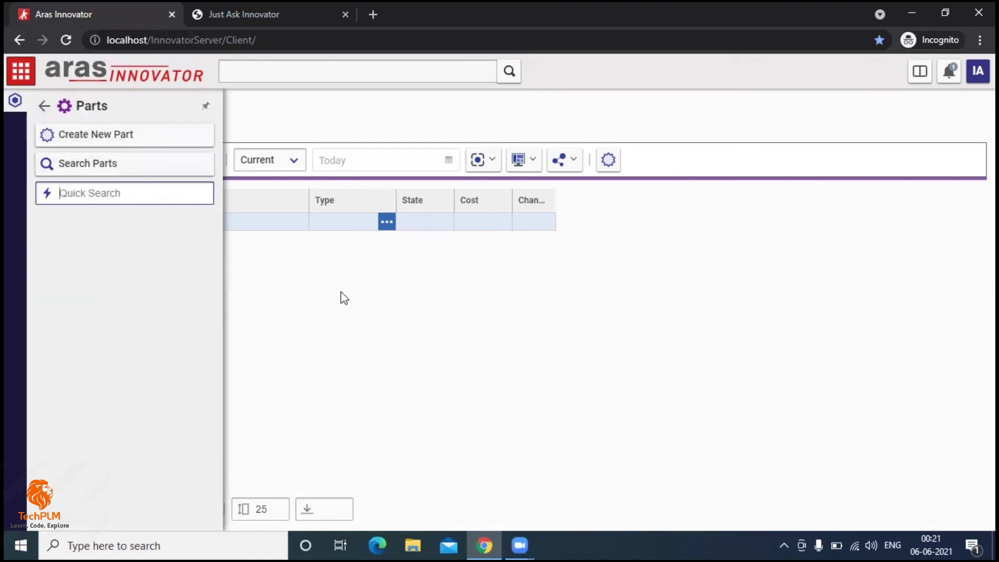
{"action": "left_click", "coordinate": [45, 107]}
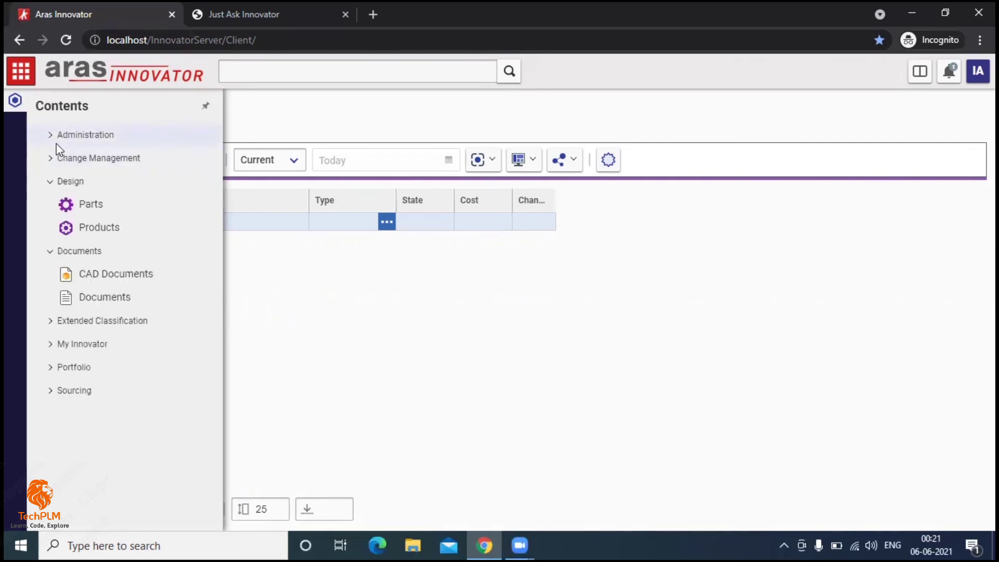
- Open ItemTypes from the Administration category and run an ItemTypes search without any criteria
{"action": "left_click", "coordinate": [53, 134]}
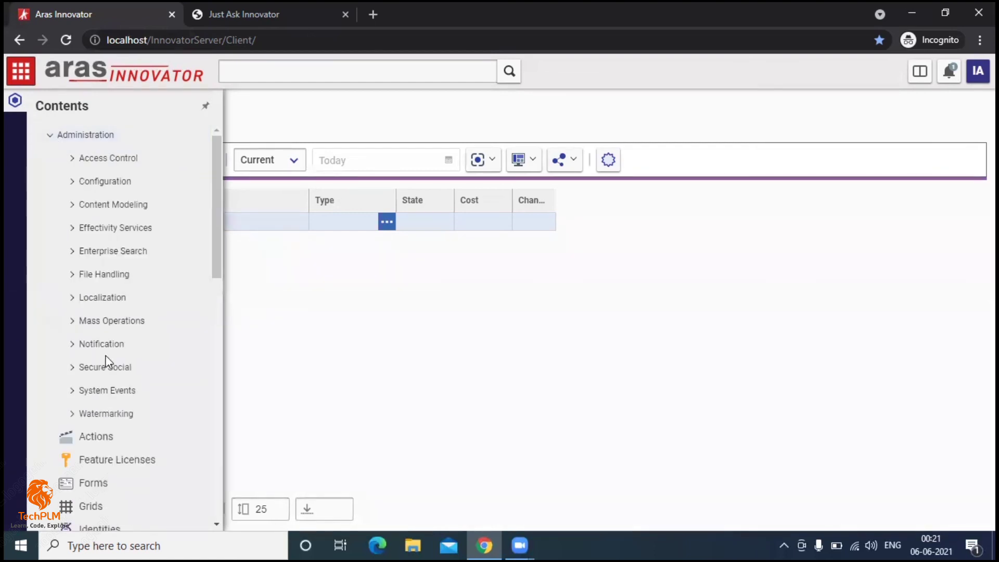
{"action": "scroll", "coordinate": [105, 360], "scroll_direction": "down", "scroll_amount": 2}
{"action": "scroll", "coordinate": [105, 361], "scroll_direction": "down", "scroll_amount": 8}
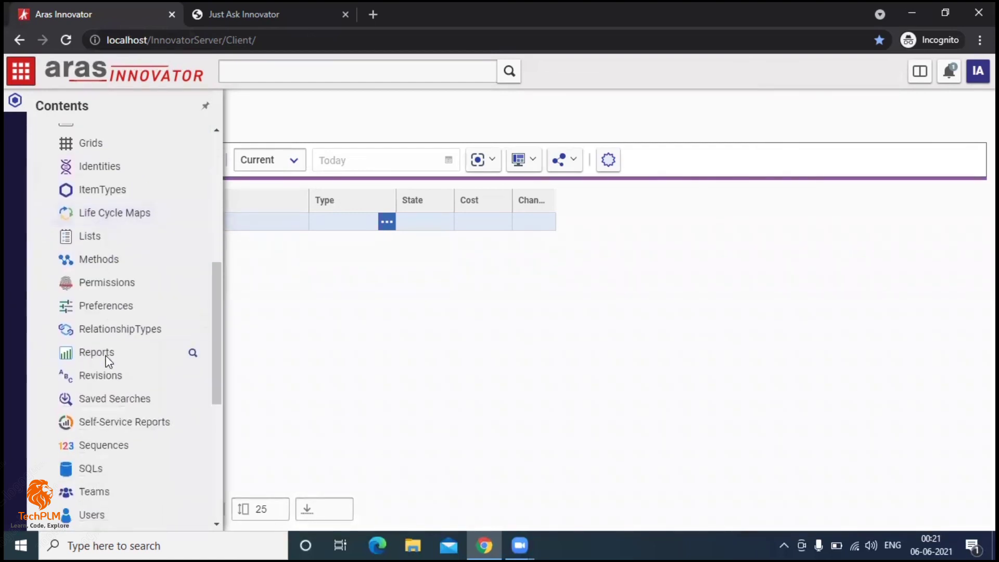
{"action": "scroll", "coordinate": [106, 364], "scroll_direction": "down", "scroll_amount": 2}
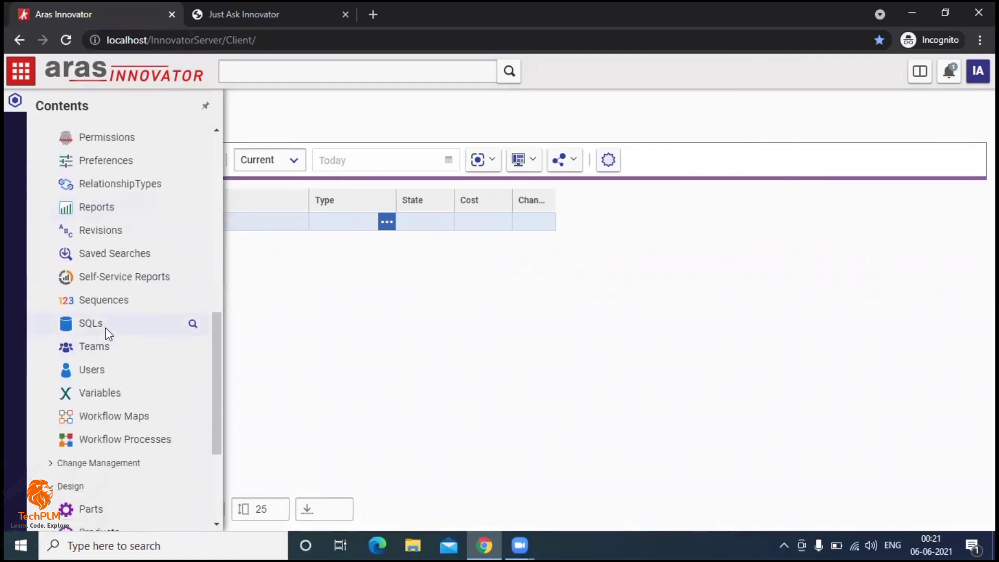
{"action": "scroll", "coordinate": [108, 333], "scroll_direction": "up", "scroll_amount": 3}
{"action": "scroll", "coordinate": [107, 331], "scroll_direction": "up", "scroll_amount": 3}
{"action": "left_click", "coordinate": [121, 263]}
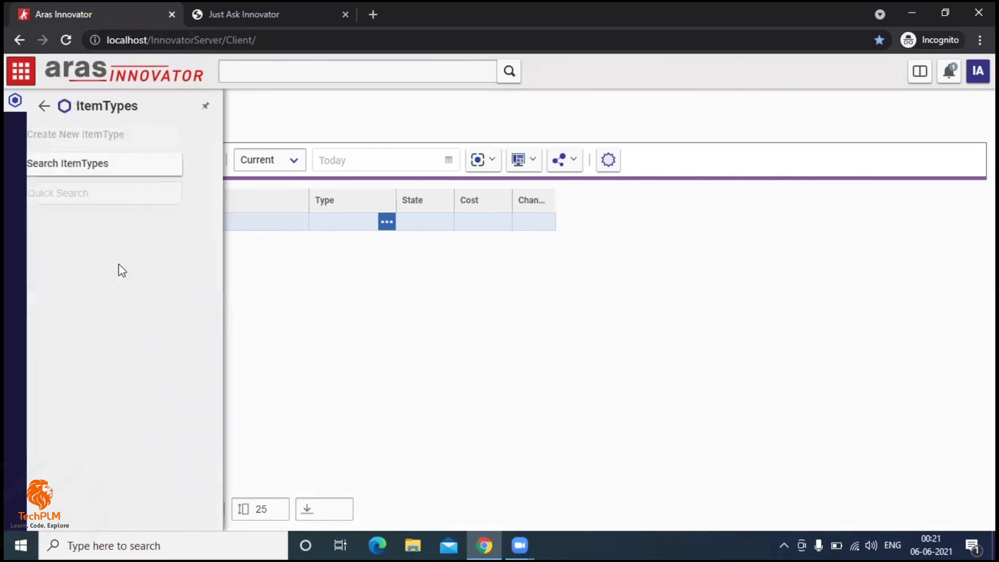
{"action": "left_click", "coordinate": [90, 167]}
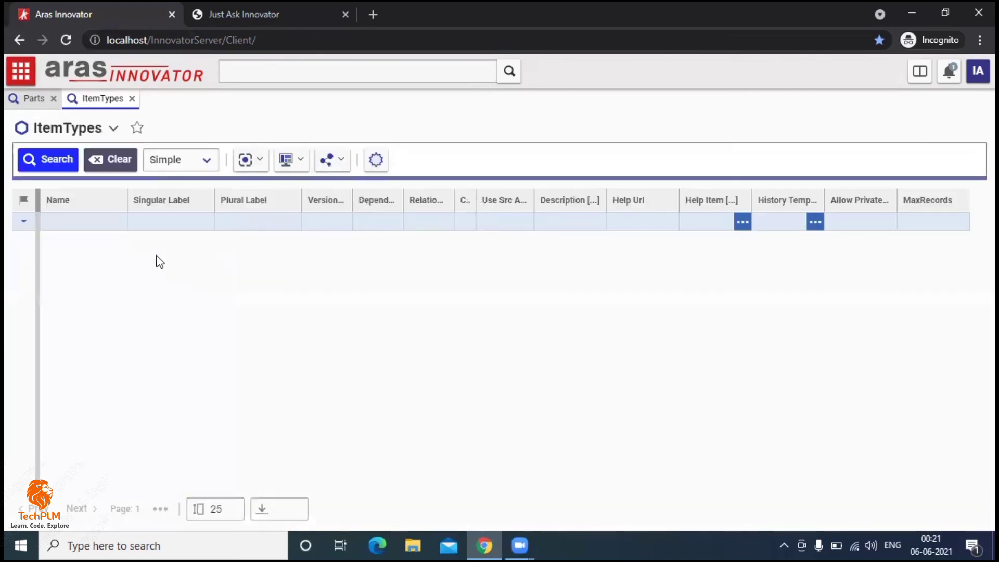
{"action": "left_click", "coordinate": [63, 159]}
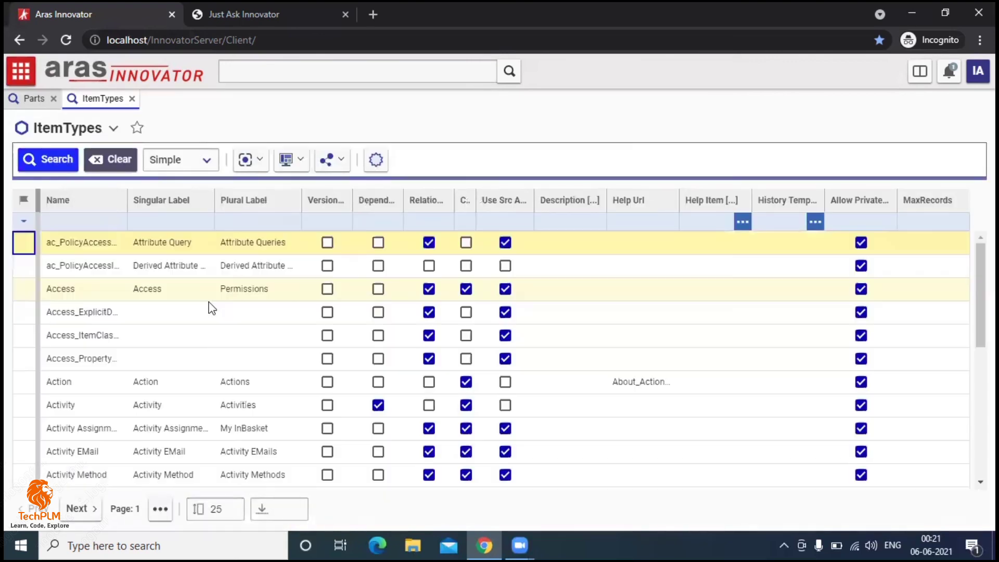